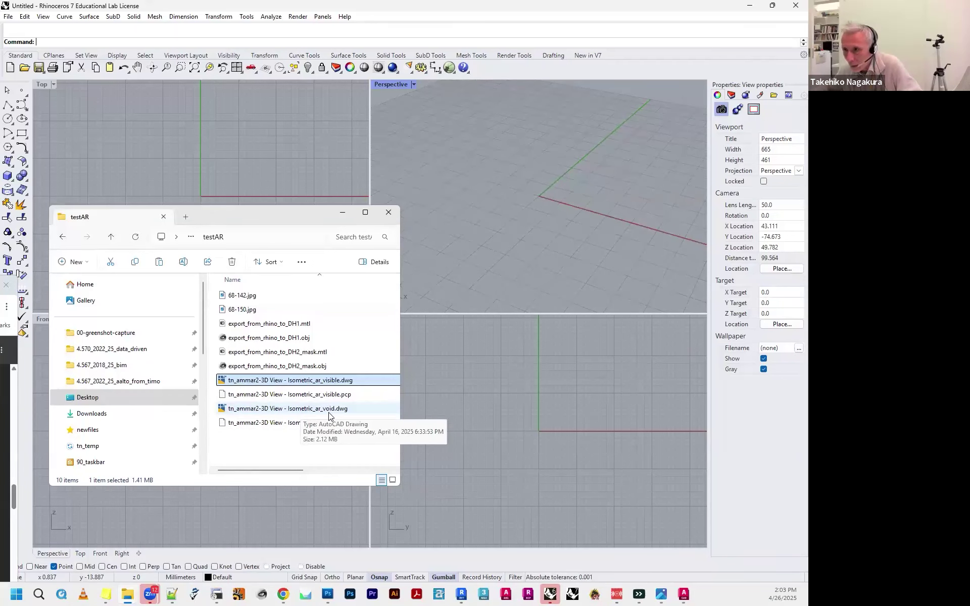
Open the file "tn_ammar2-3D View - Isometric_ar_visible.dwg" from the testAR folder in Rhino
drag(333, 388, 570, 203)
click(399, 413)
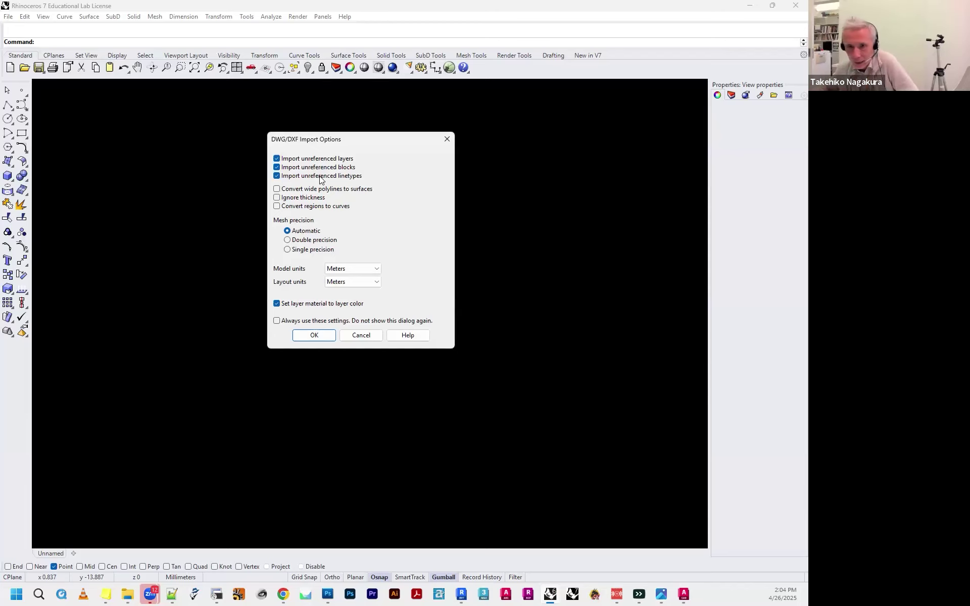
Review the DWG import options section in _ex2_11_DH_AR.pdf in the browser and return to Rhino
key(alt+Tab)
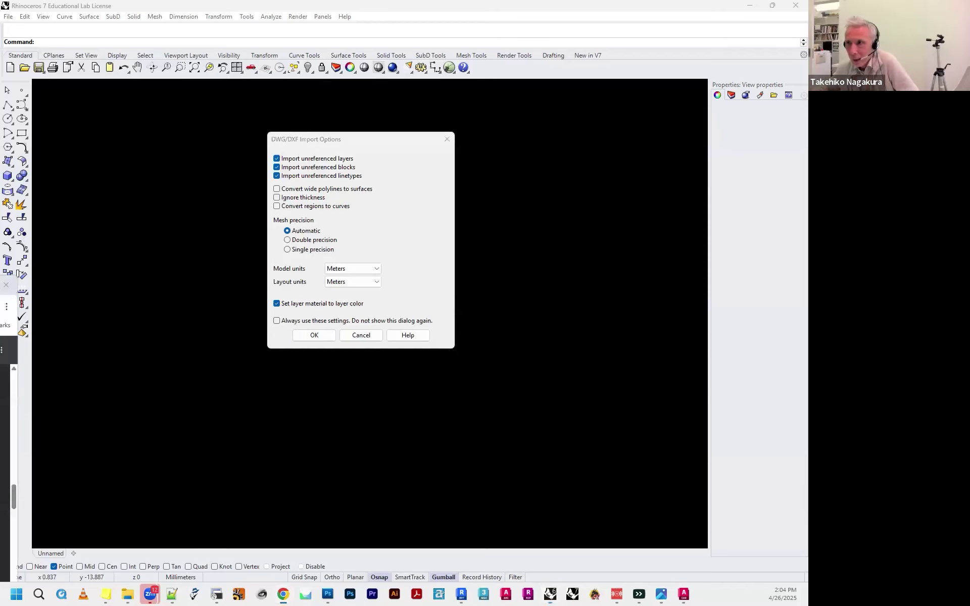
key(super+shift+Right)
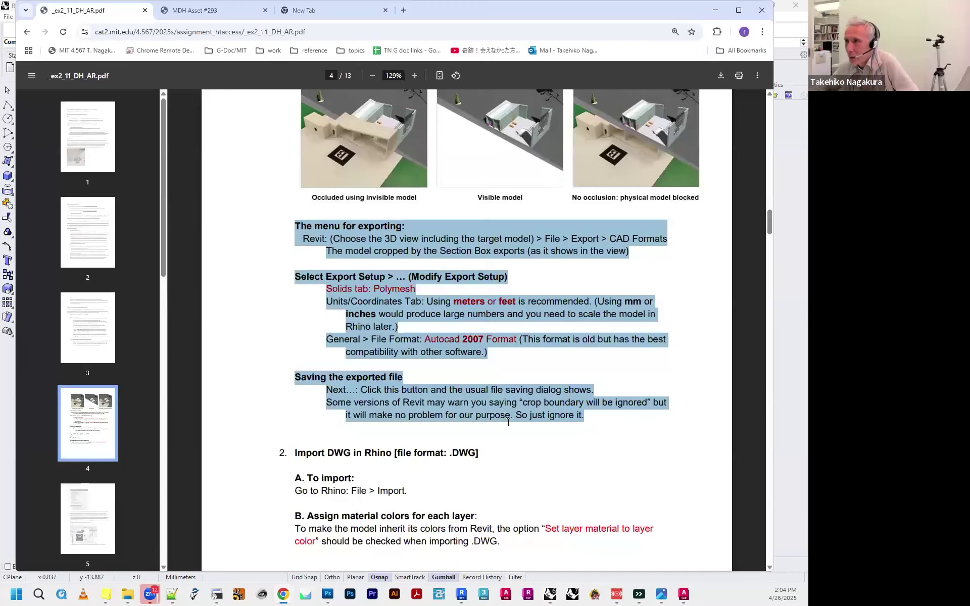
scroll(486, 435, down, 4)
scroll(486, 435, down, 7)
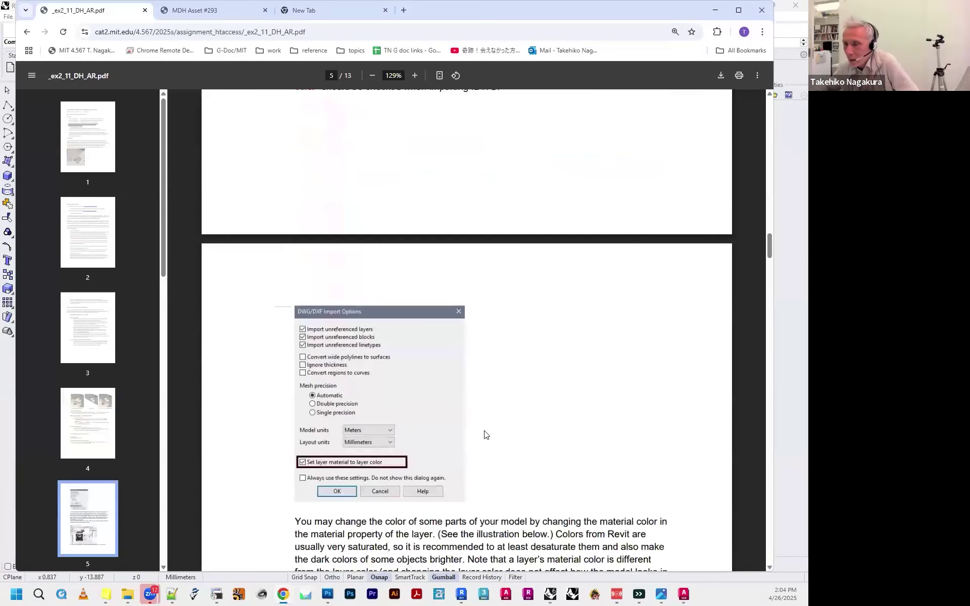
scroll(486, 435, down, 2)
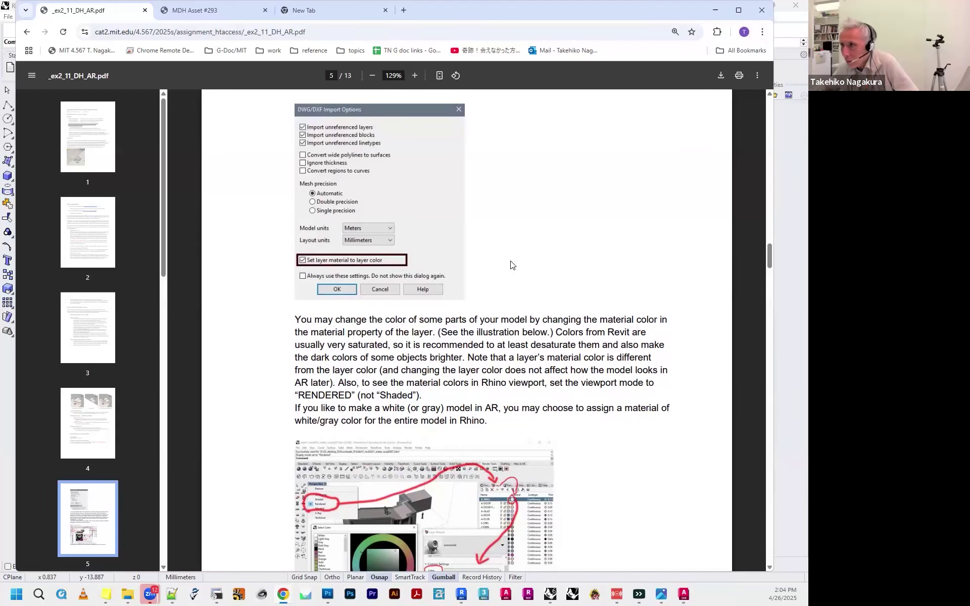
scroll(511, 265, up, 1)
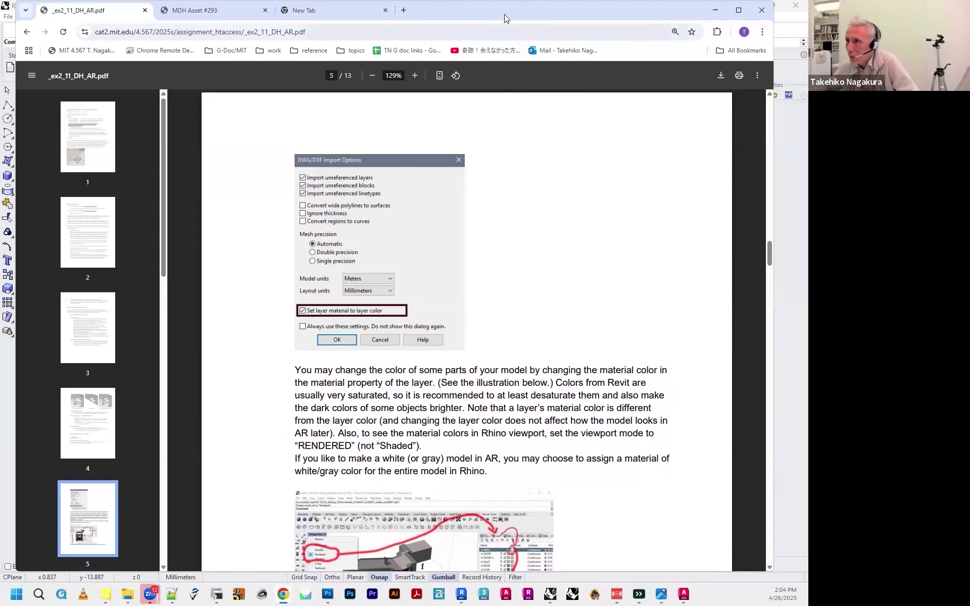
mouse_move(511, 5)
mouse_down()
mouse_move(514, 23)
mouse_move(520, 15)
mouse_up()
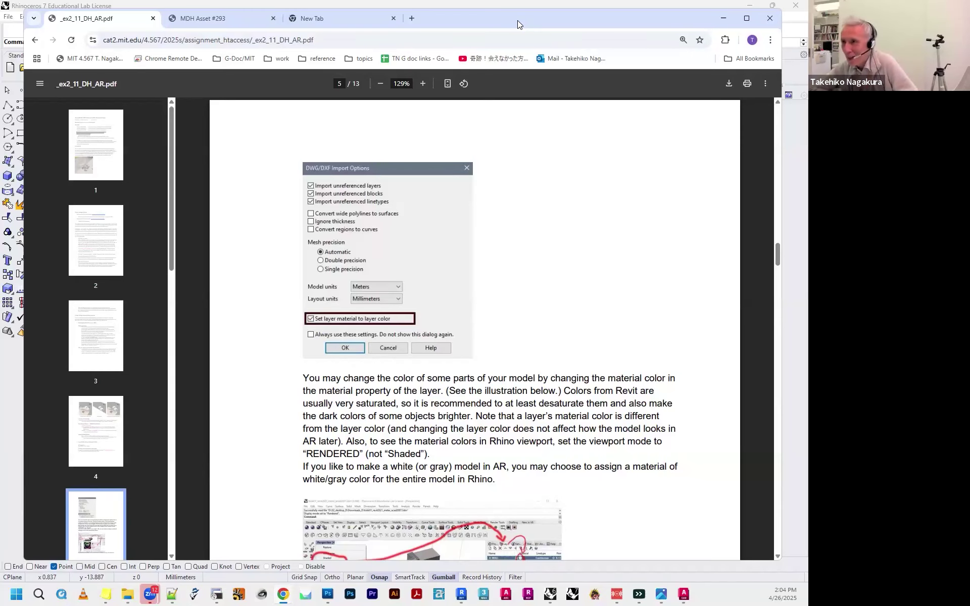
drag(517, 19, 520, 16)
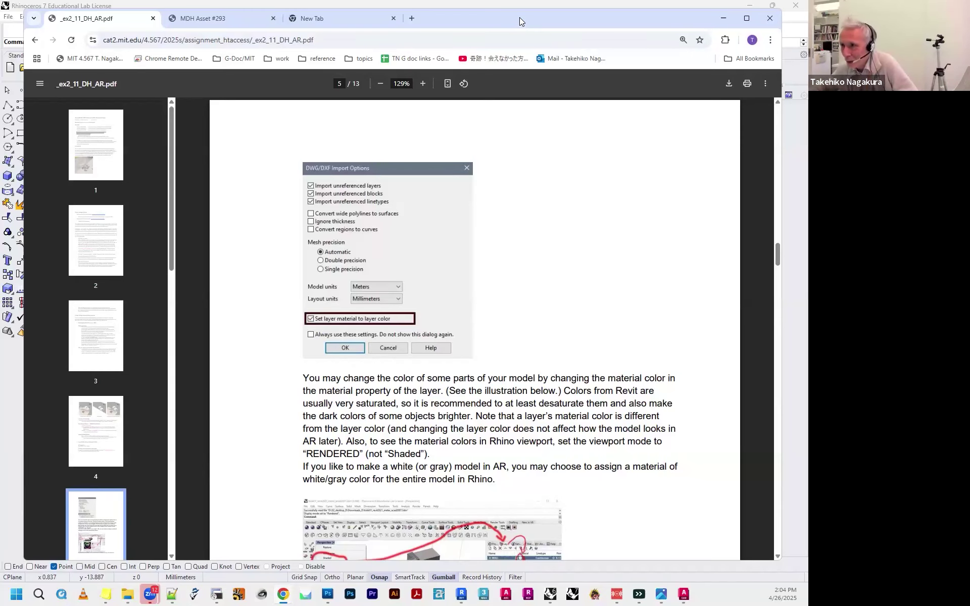
scroll(548, 158, down, 1)
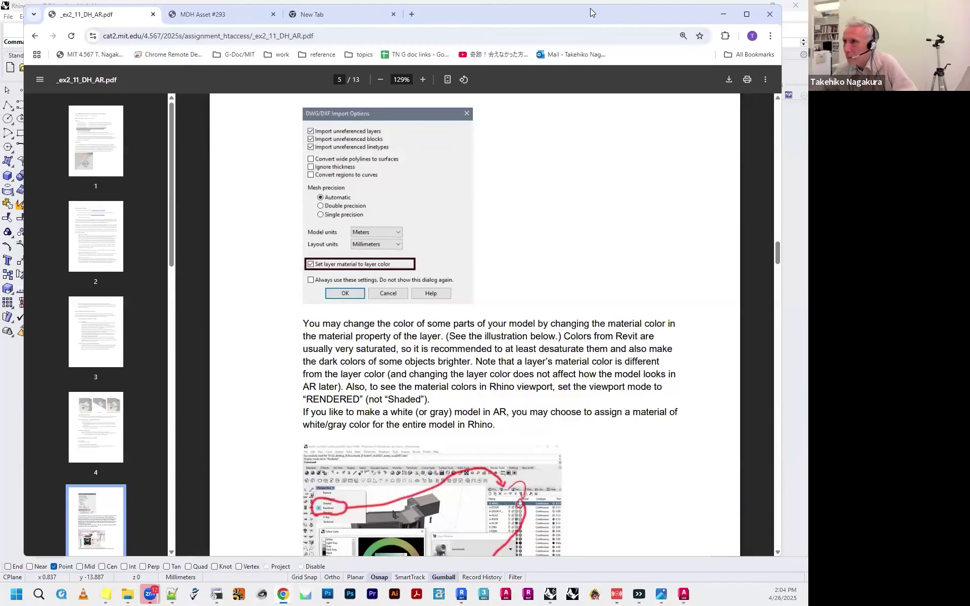
drag(591, 5, 585, 30)
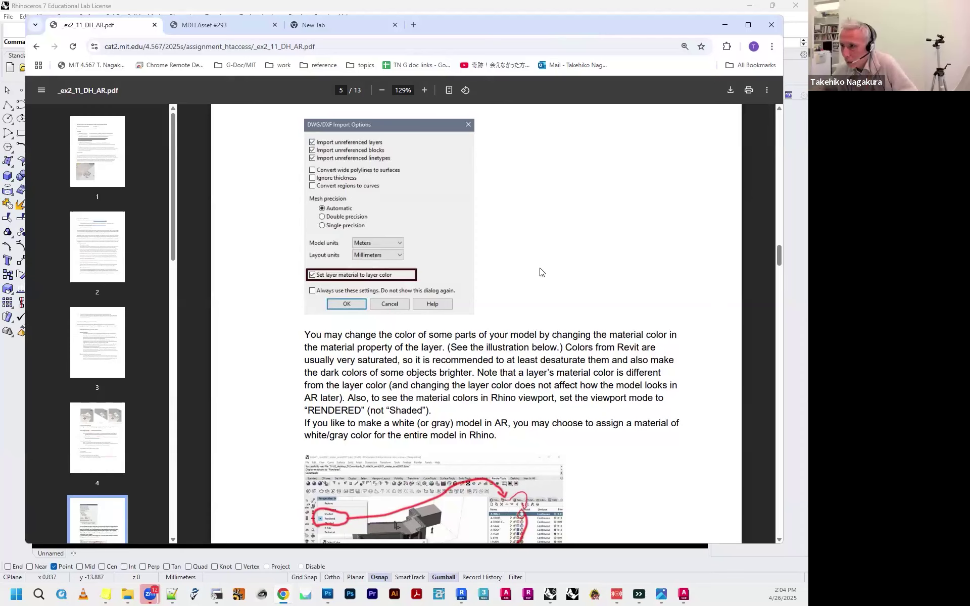
scroll(542, 272, up, 3)
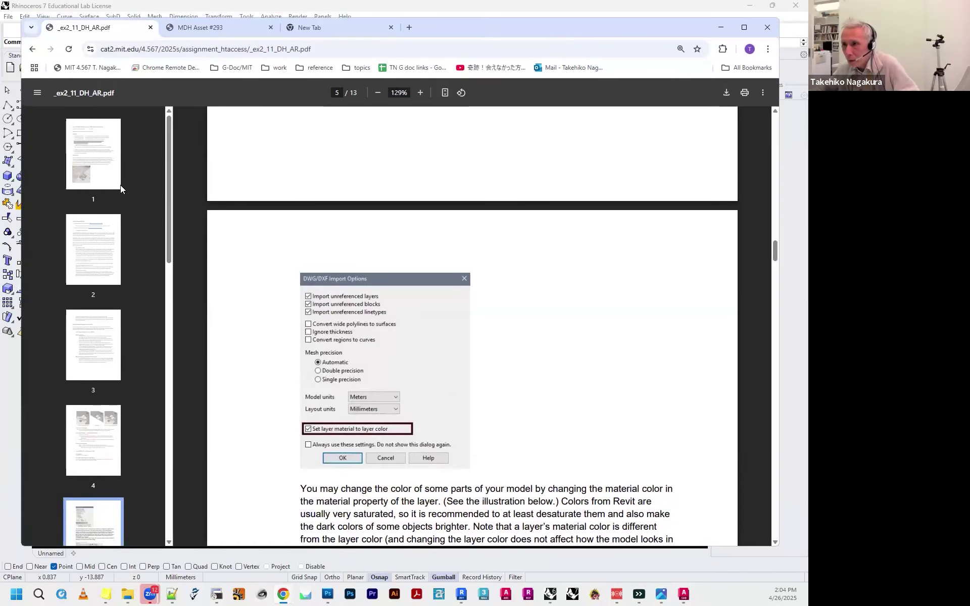
click(15, 194)
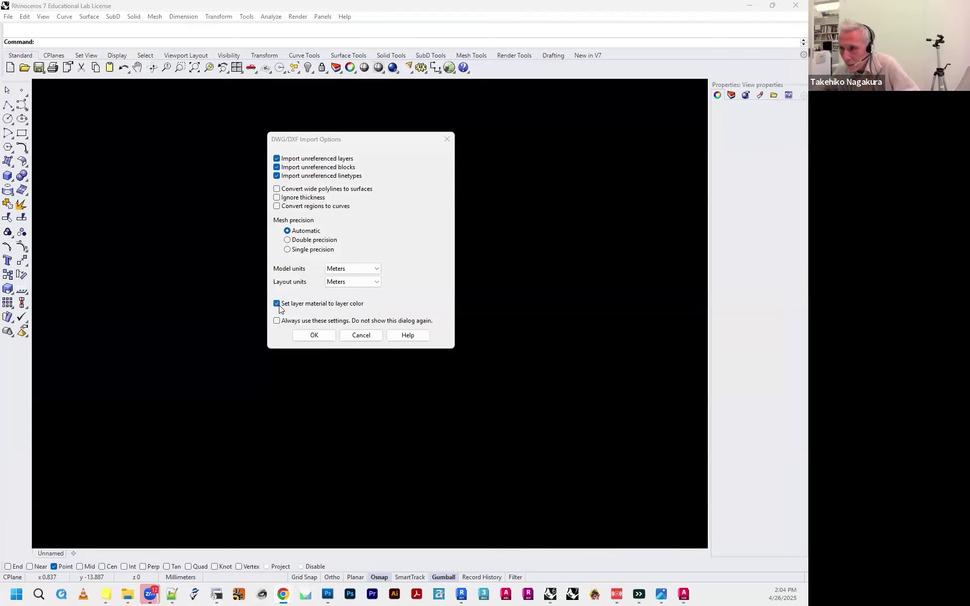
Import the DWG with model and layout units in Meters and layer material set to layer color
click(278, 305)
click(278, 306)
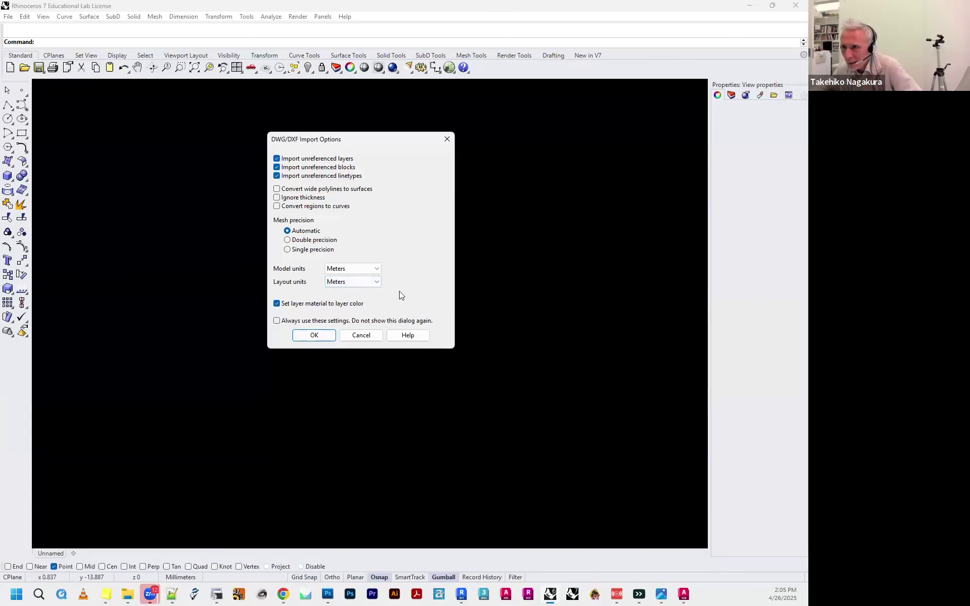
click(305, 339)
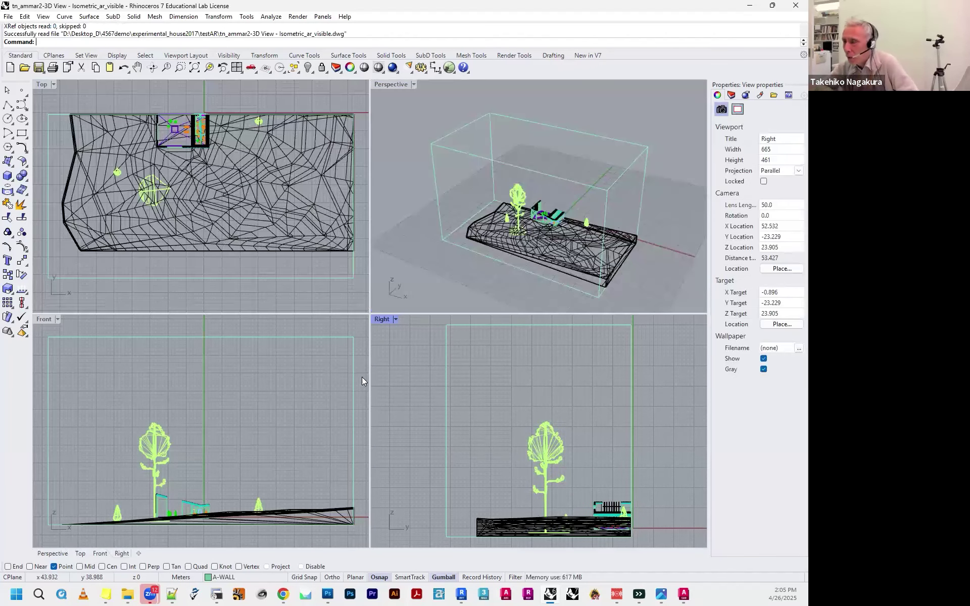
Inspect the imported model in the Perspective view and select individual edge curves of the surrounding box to identify them
scroll(491, 233, down, 4)
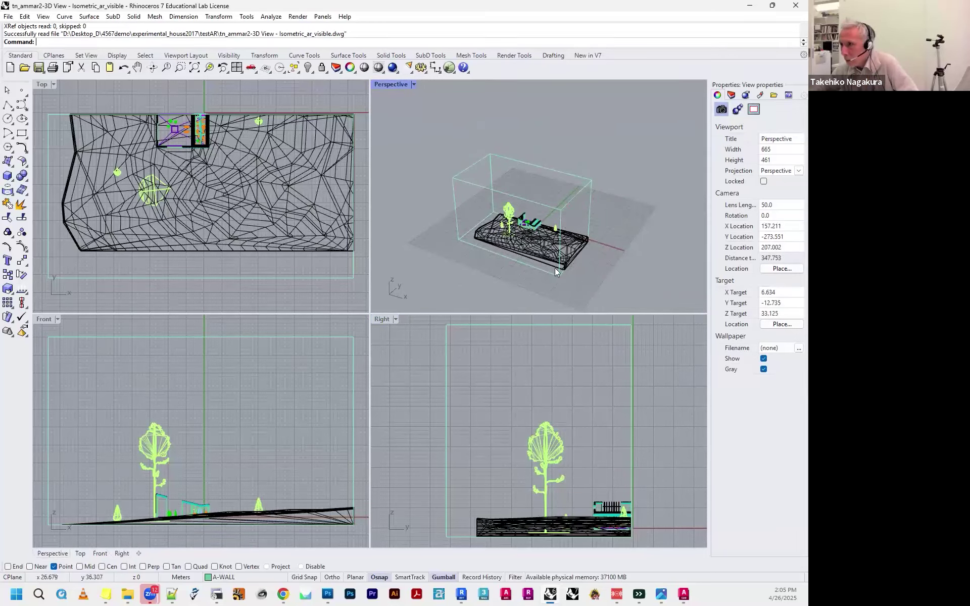
right_drag(578, 279, 421, 131)
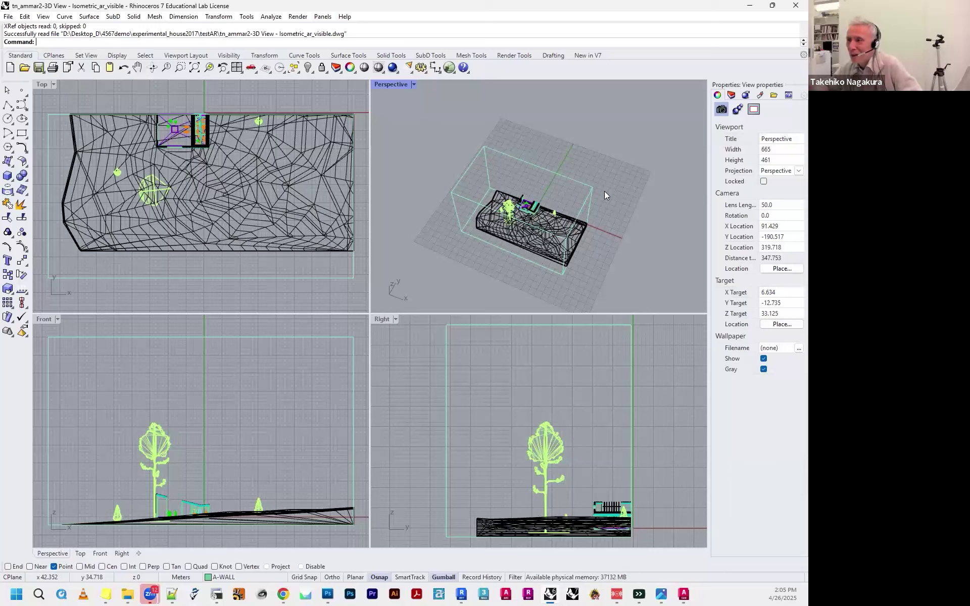
scroll(610, 194, up, 2)
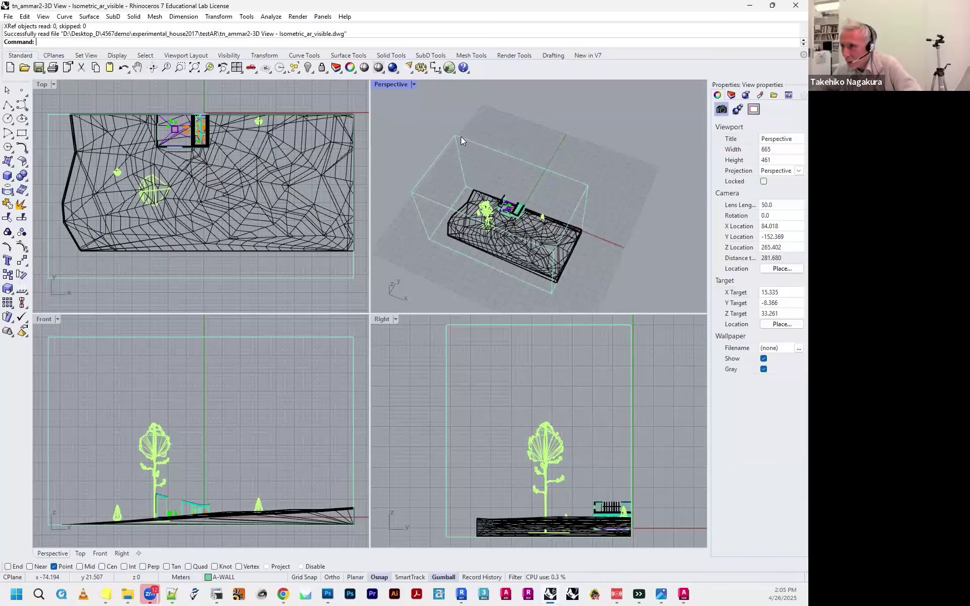
click(450, 148)
click(478, 144)
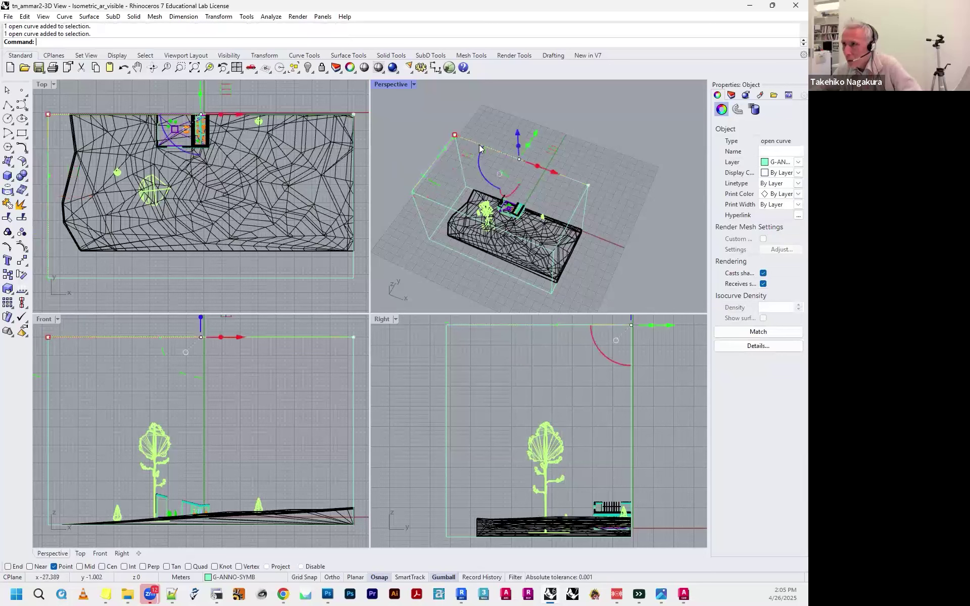
click(438, 225)
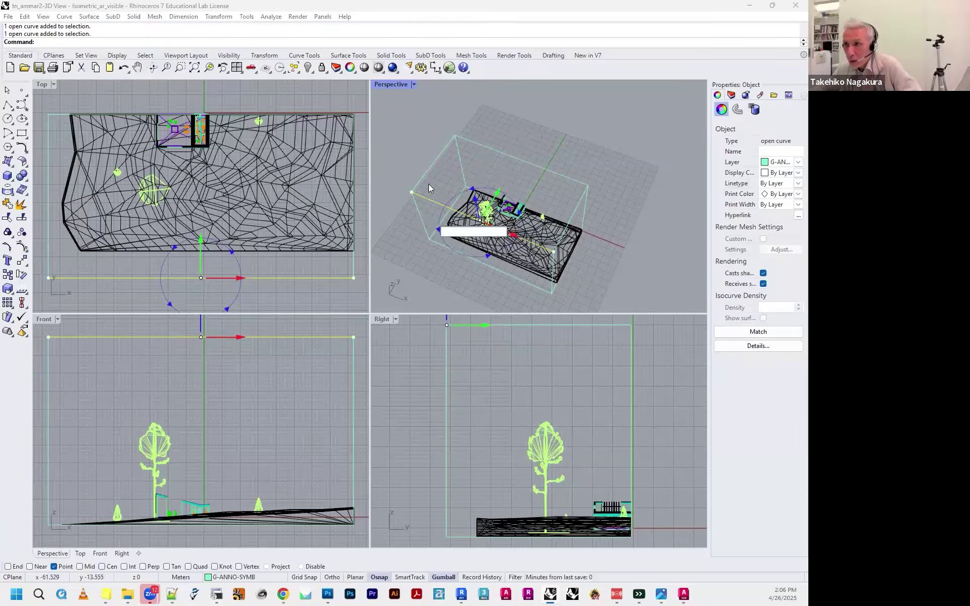
click(426, 169)
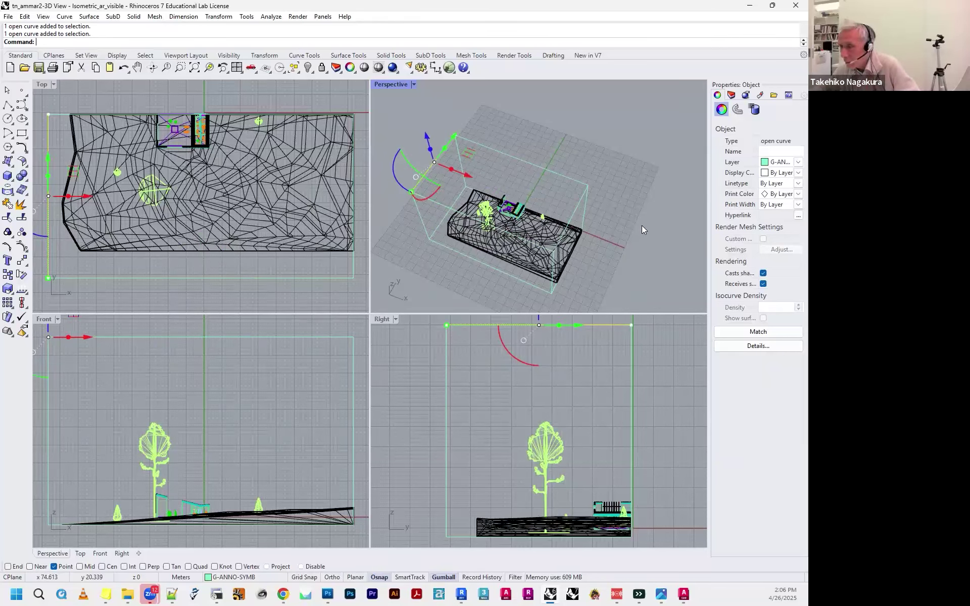
Select the terrain mesh rather than its overlapping curve, examine it up close, and clear the selection
click(492, 242)
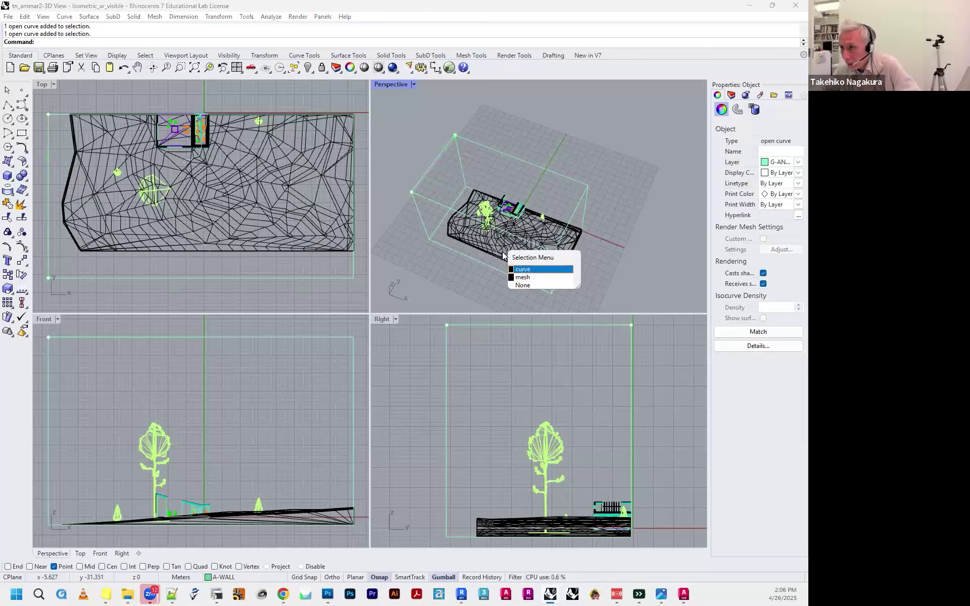
click(522, 277)
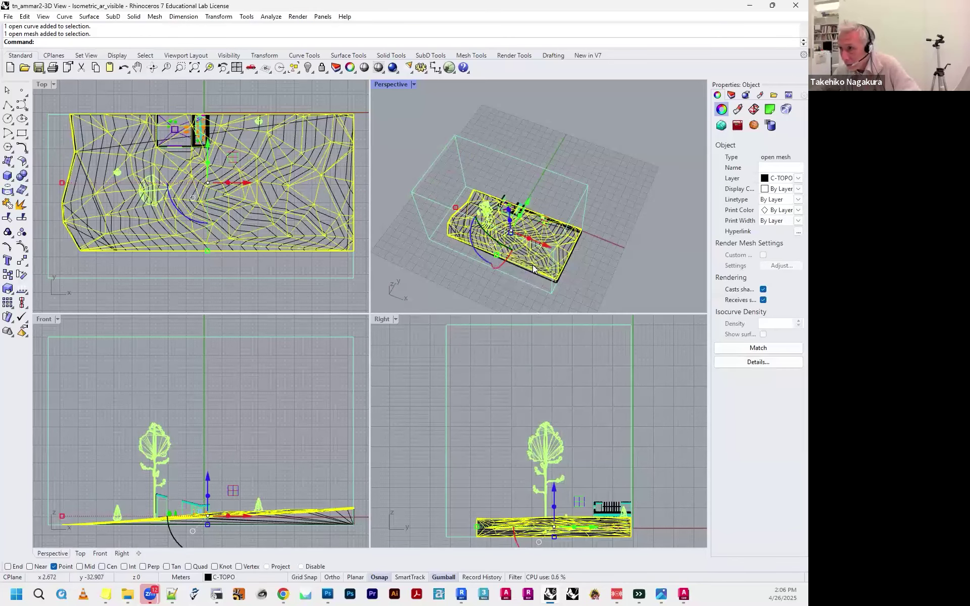
scroll(527, 264, up, 6)
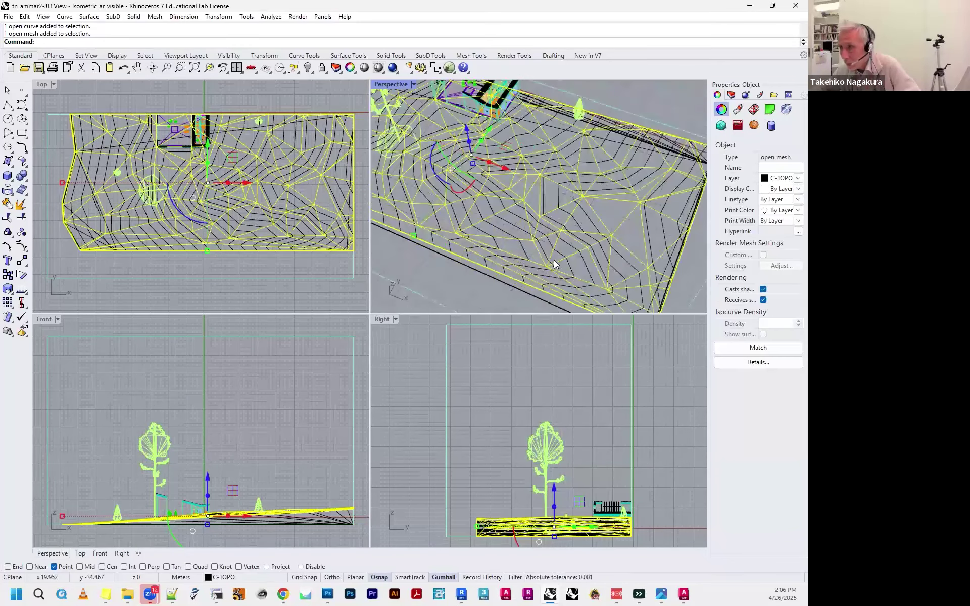
scroll(555, 261, down, 10)
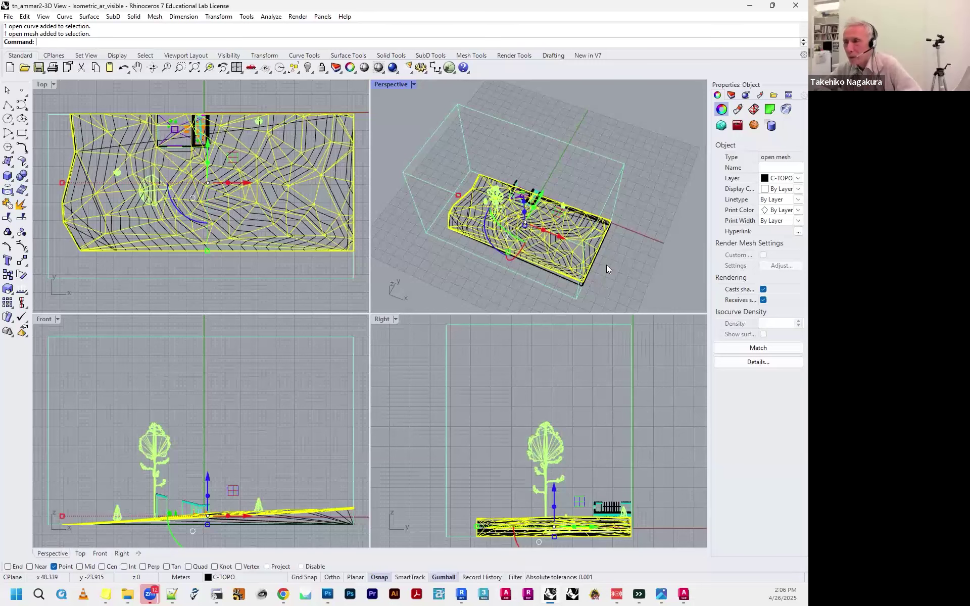
drag(385, 98, 419, 136)
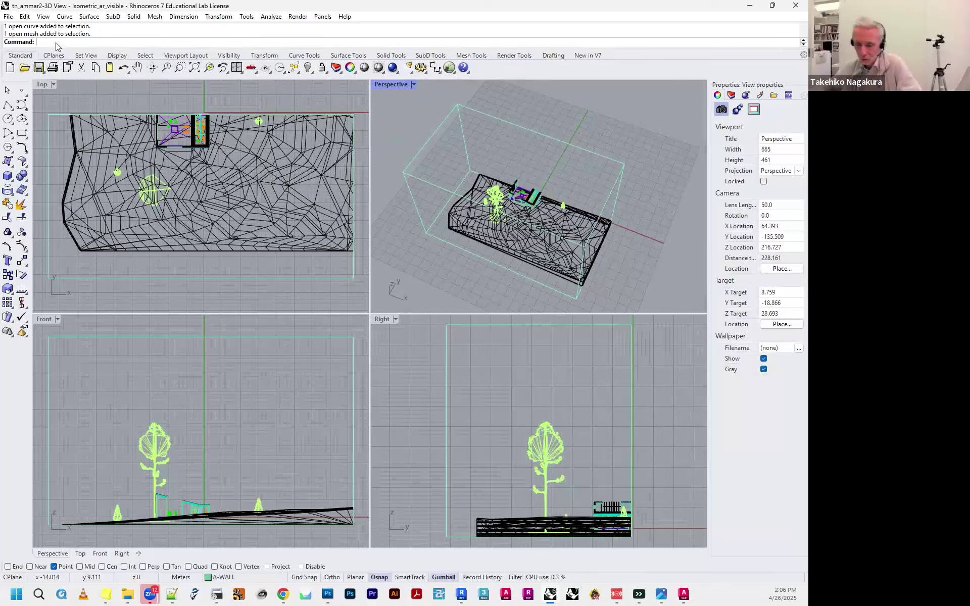
Open the SelectionFilter and exclude meshes from selection
text(Se)
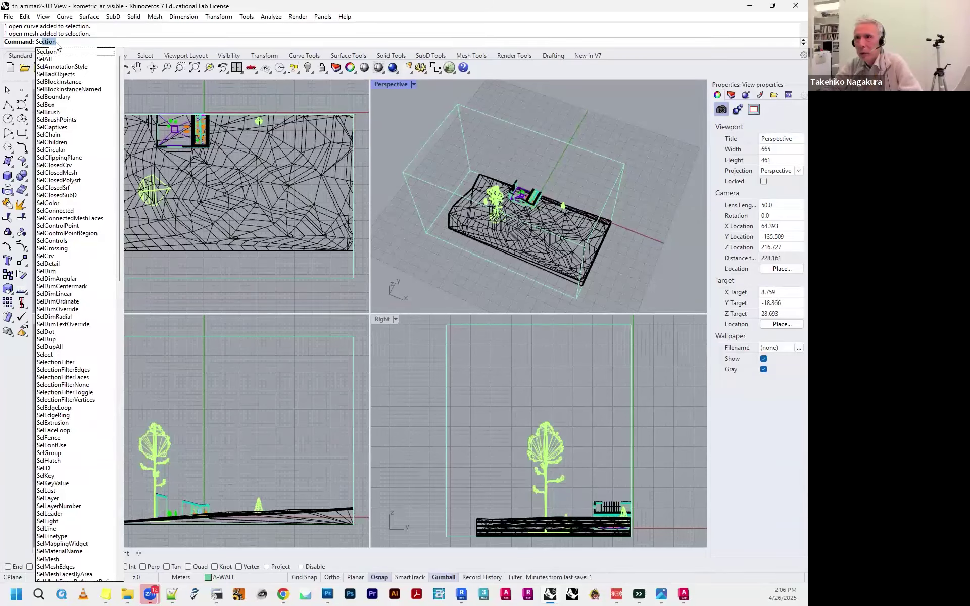
text(ctionf)
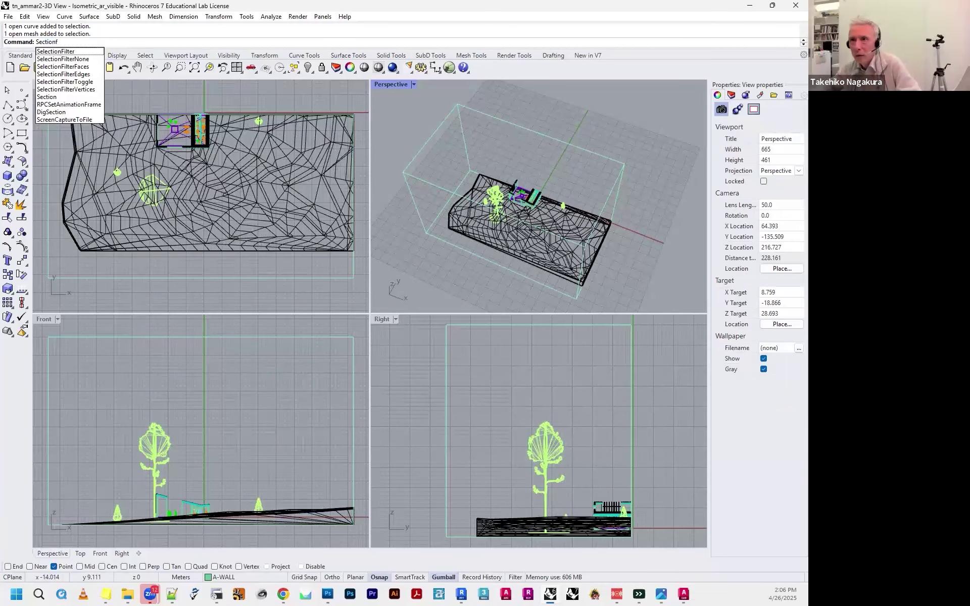
click(67, 52)
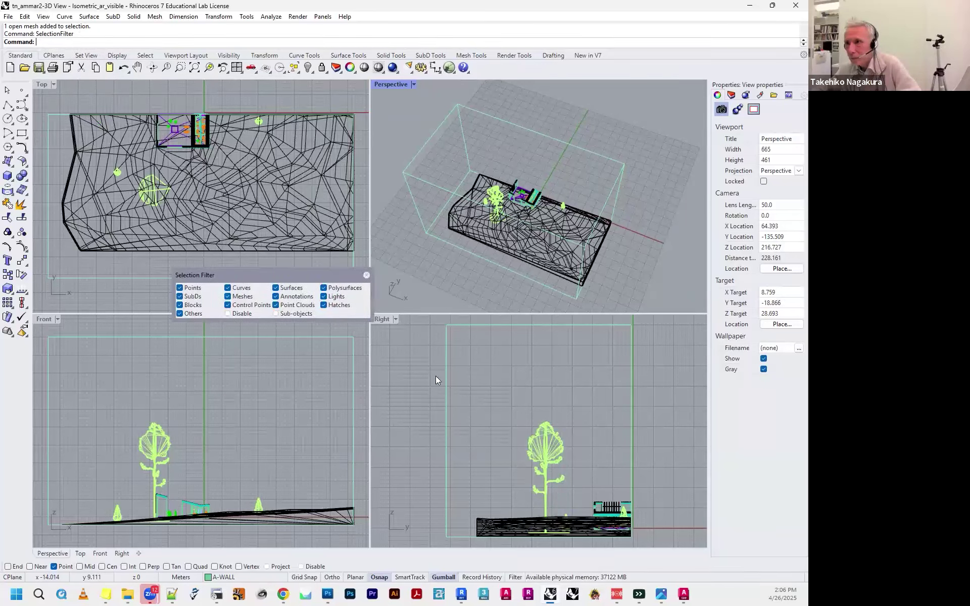
drag(329, 278, 377, 291)
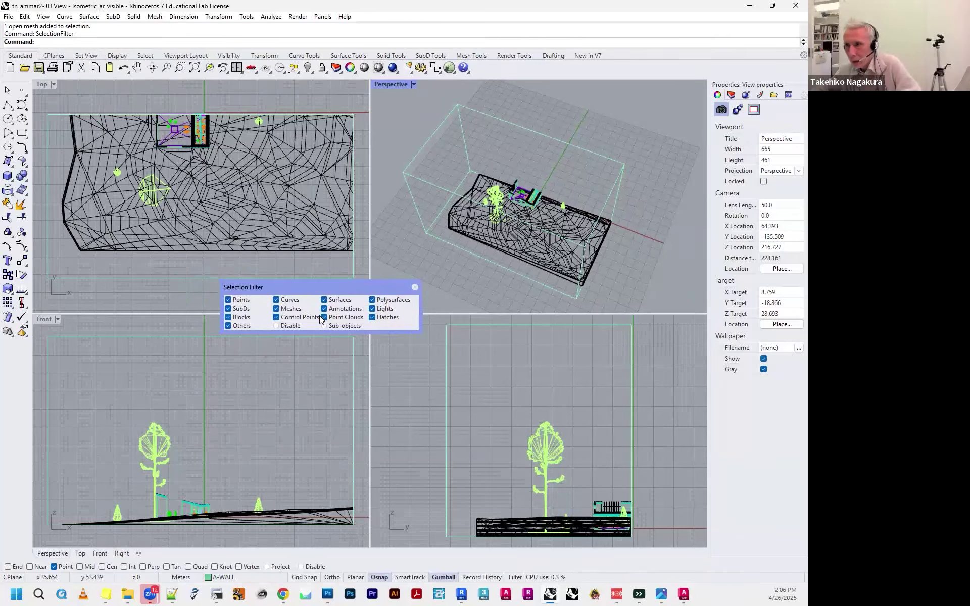
click(278, 309)
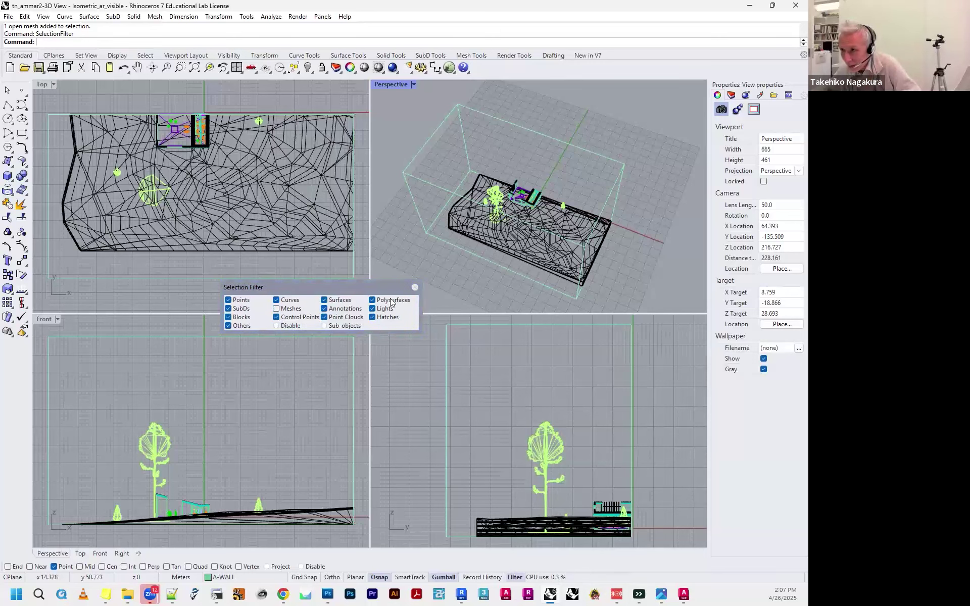
Select all non-mesh objects, move them off the terrain and delete them, and close the selection filter
drag(395, 97, 650, 303)
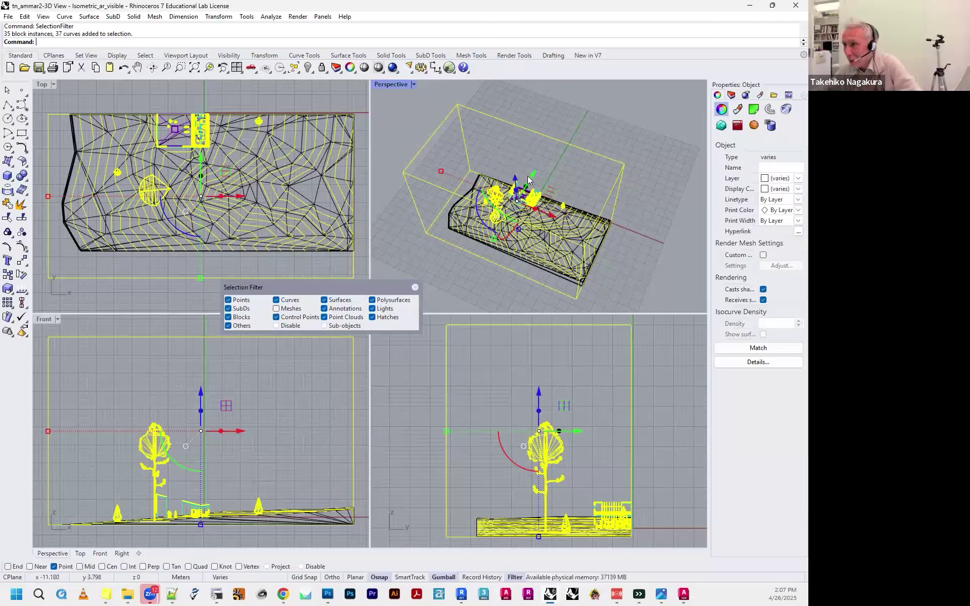
drag(528, 180, 591, 194)
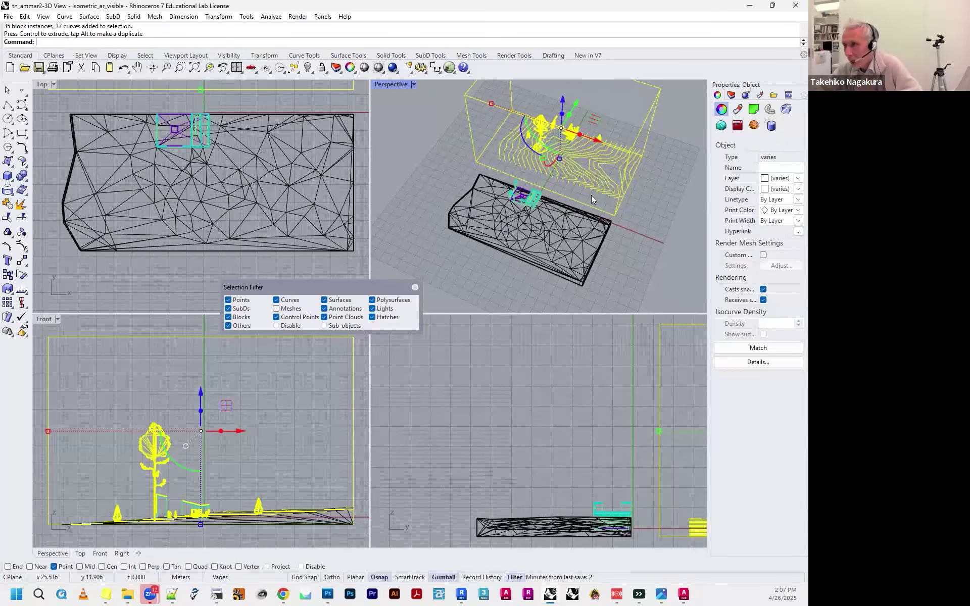
key(Delete)
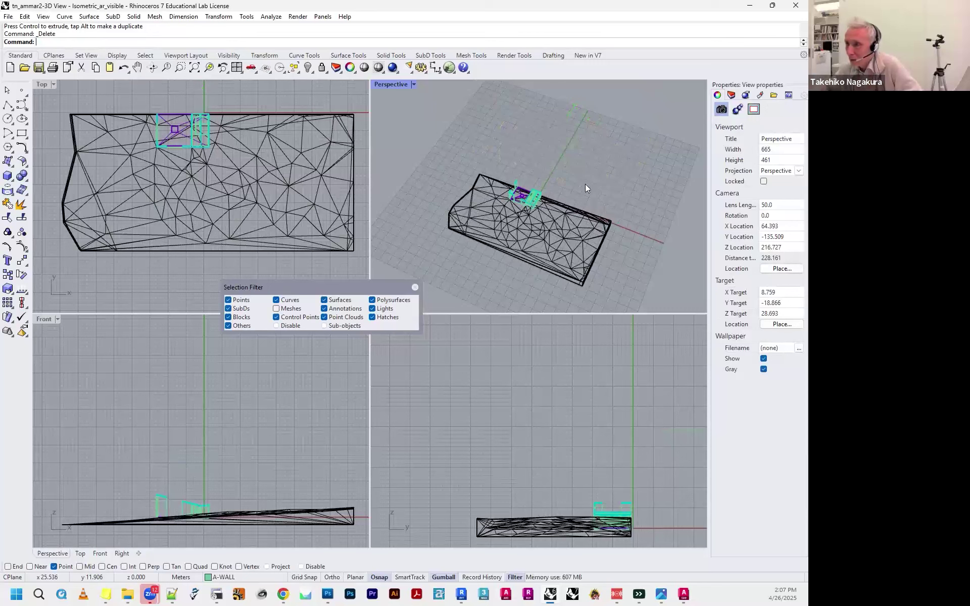
drag(424, 154, 622, 292)
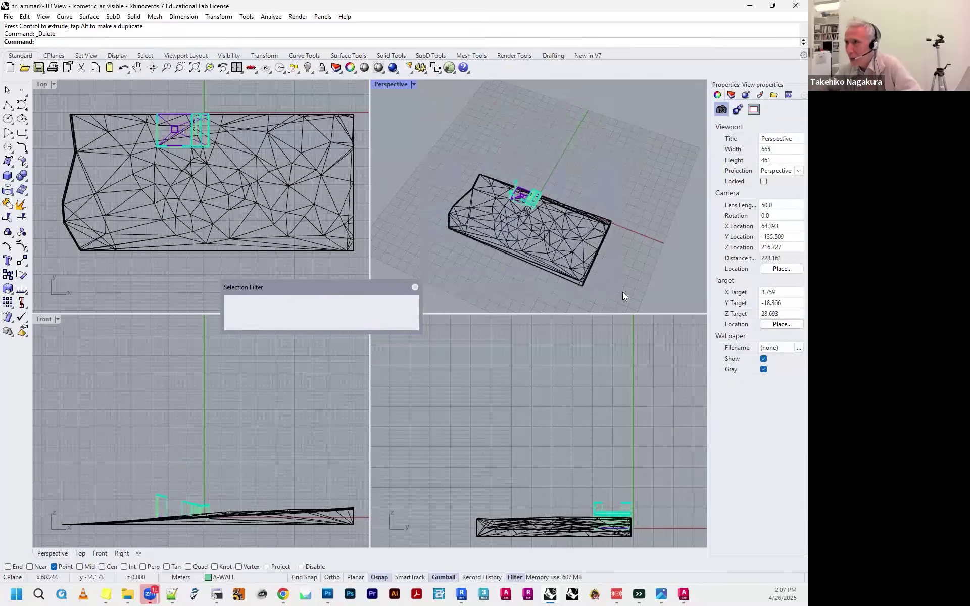
click(415, 288)
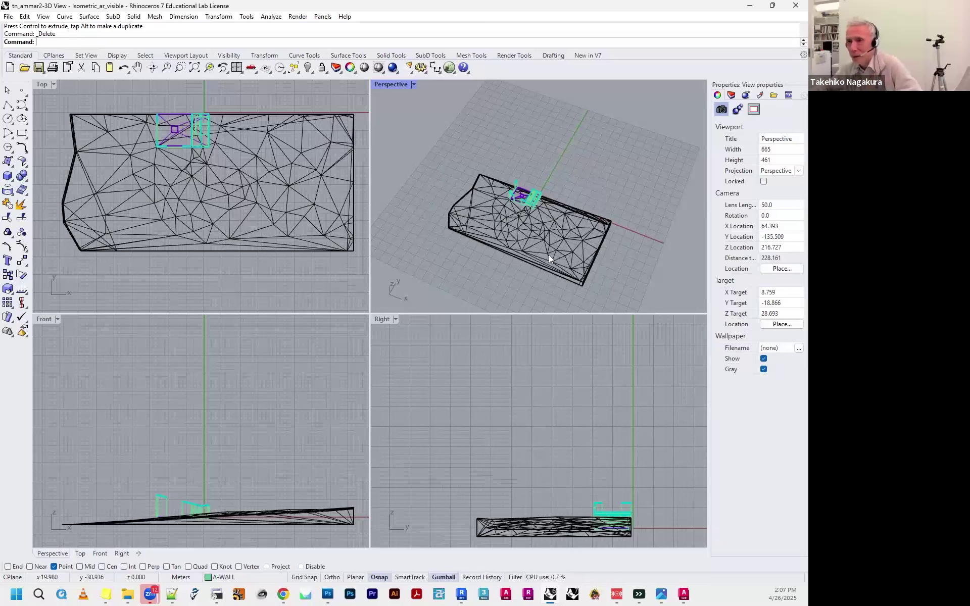
Select the terrain mesh in the Perspective view and bring up the list of layers with their materials
scroll(580, 259, down, 2)
scroll(593, 263, up, 4)
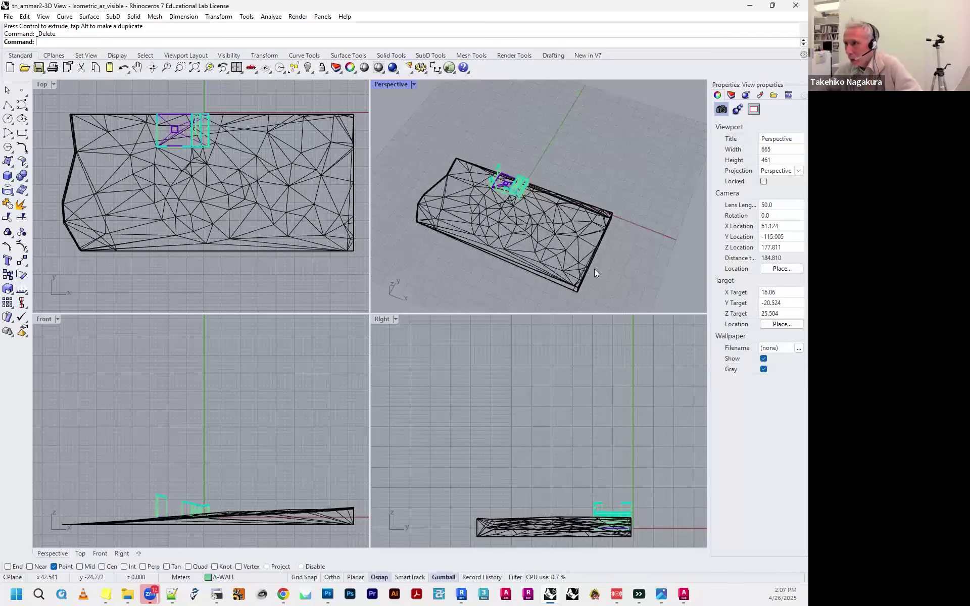
click(553, 230)
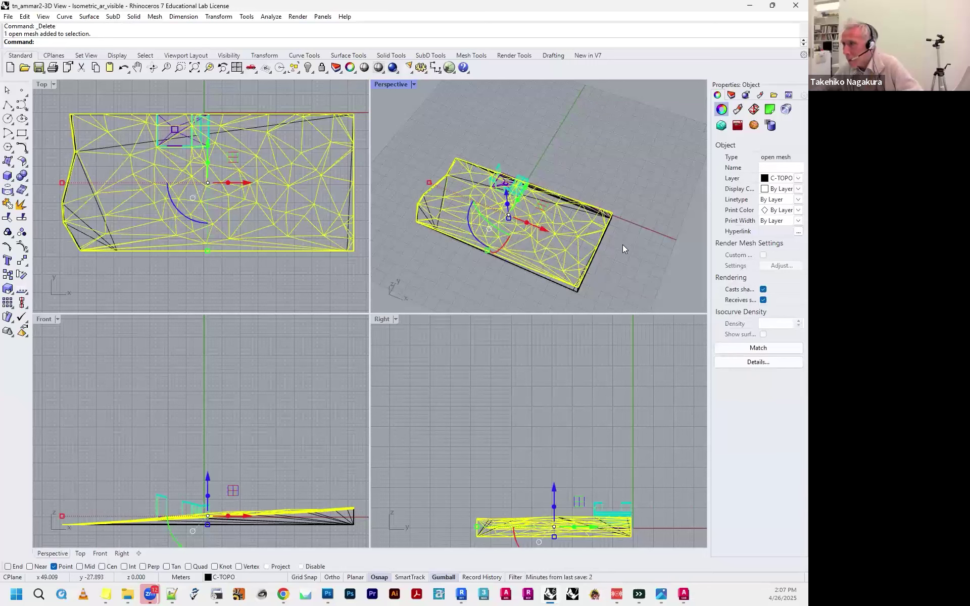
click(731, 95)
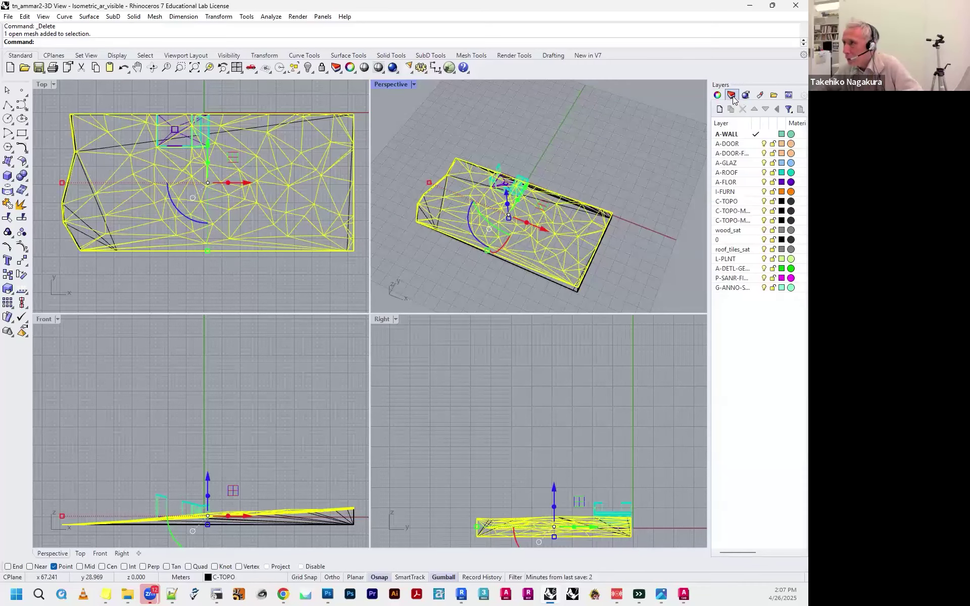
Switch the Perspective viewport's display mode to Shaded and after that to Rendered
click(414, 85)
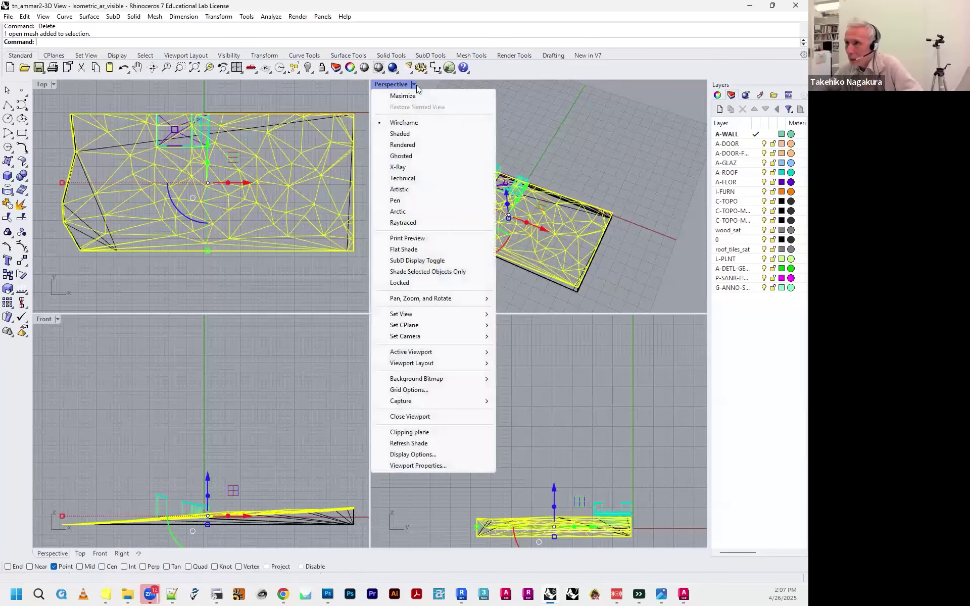
click(418, 134)
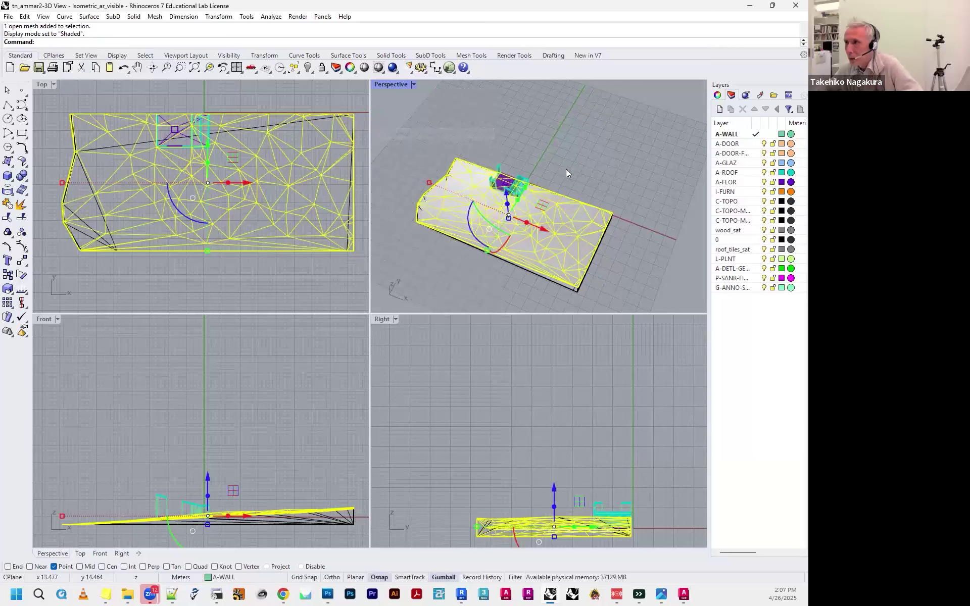
click(414, 85)
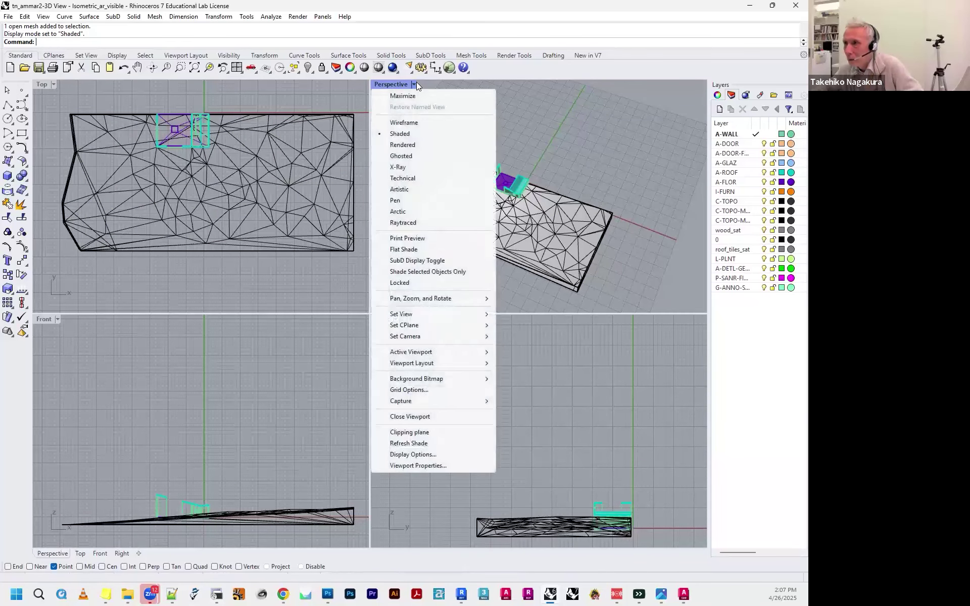
click(415, 144)
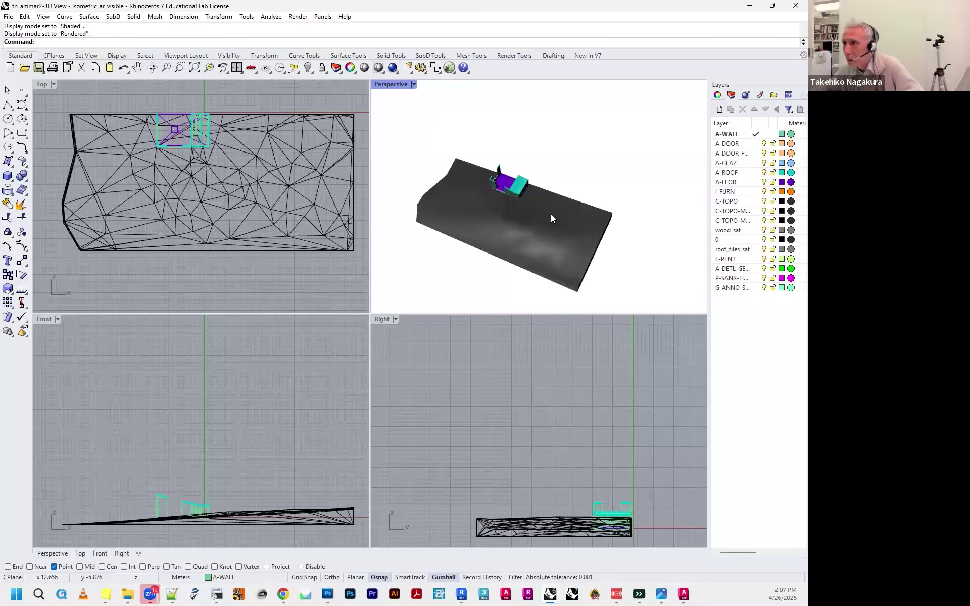
click(557, 204)
drag(558, 204, 558, 201)
key(ctrl+z)
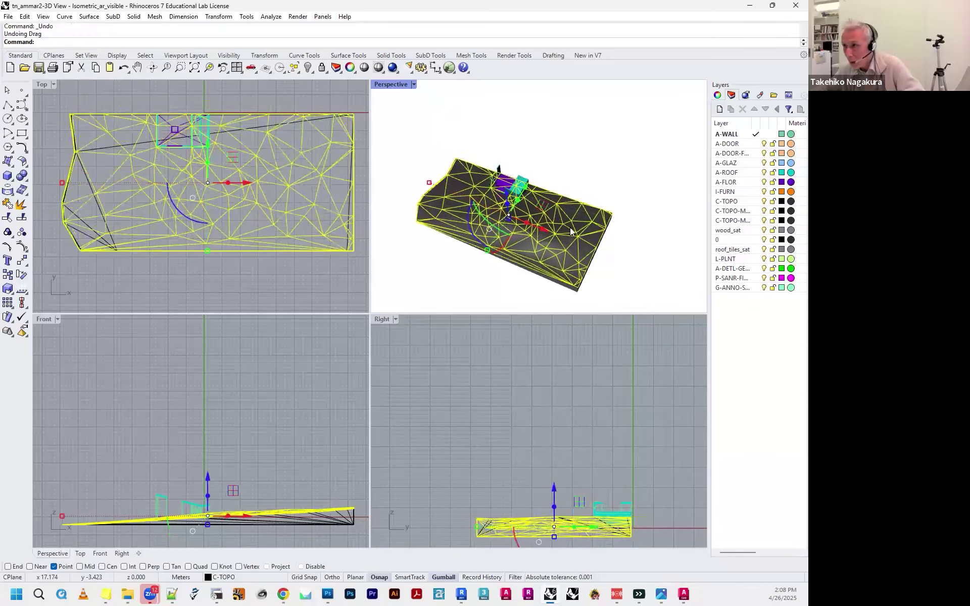
Clear the terrain selection and examine the rendered house up close, selecting its roof, wall and floor opening meshes one at a time
right_drag(615, 251, 639, 251)
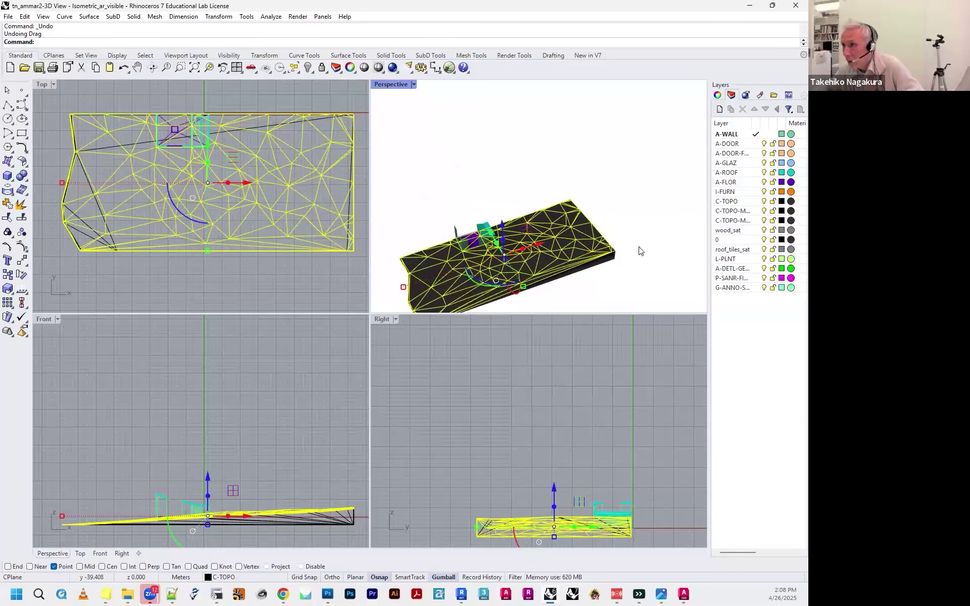
middle_click(638, 241)
scroll(503, 287, up, 3)
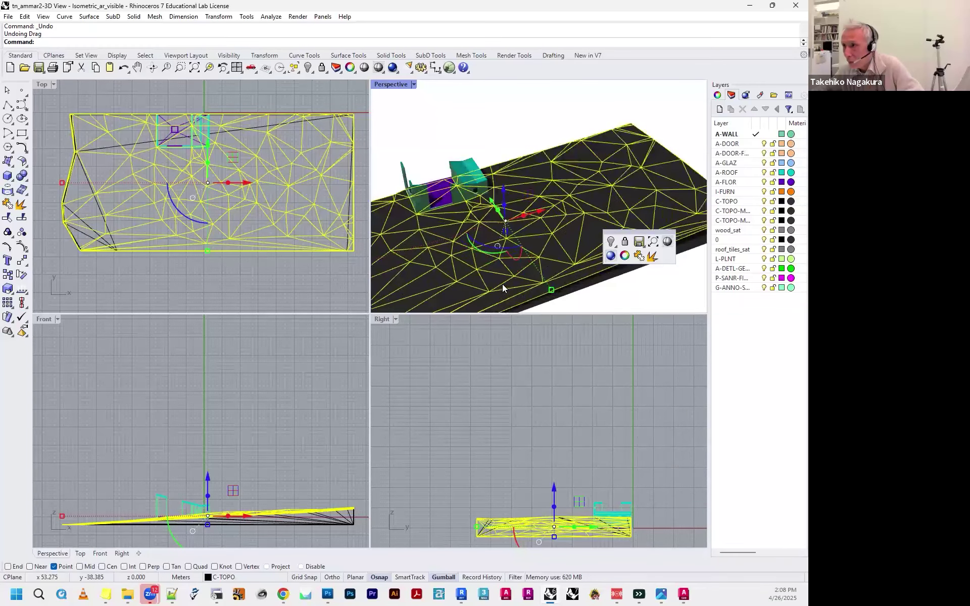
click(500, 136)
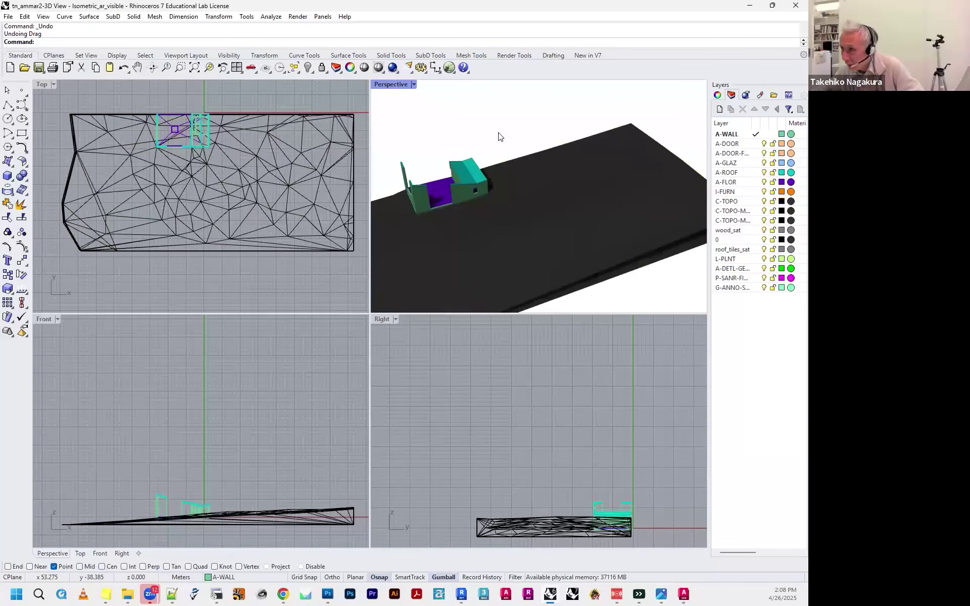
right_drag(499, 137, 458, 163)
scroll(522, 168, up, 3)
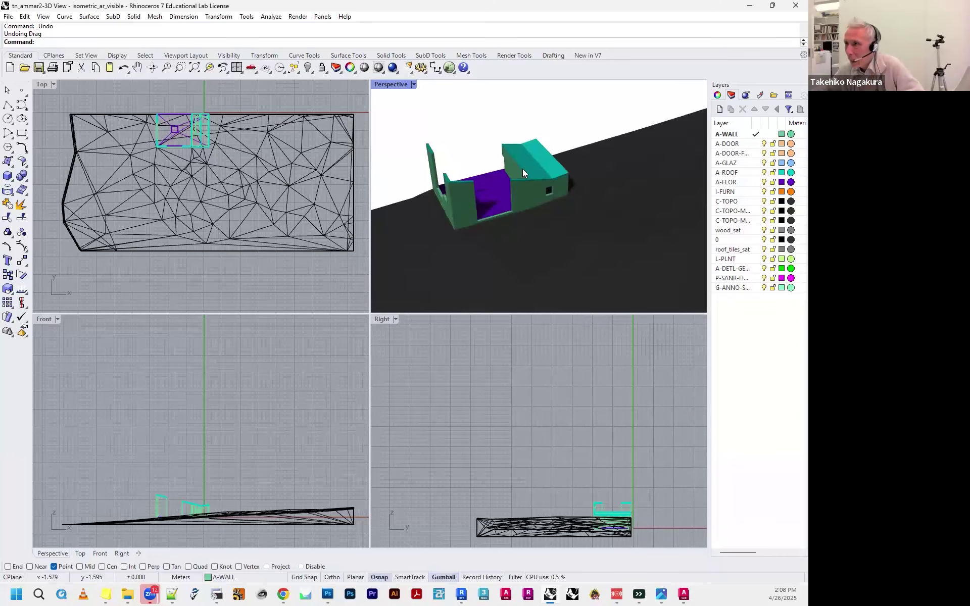
scroll(526, 165, up, 2)
click(528, 149)
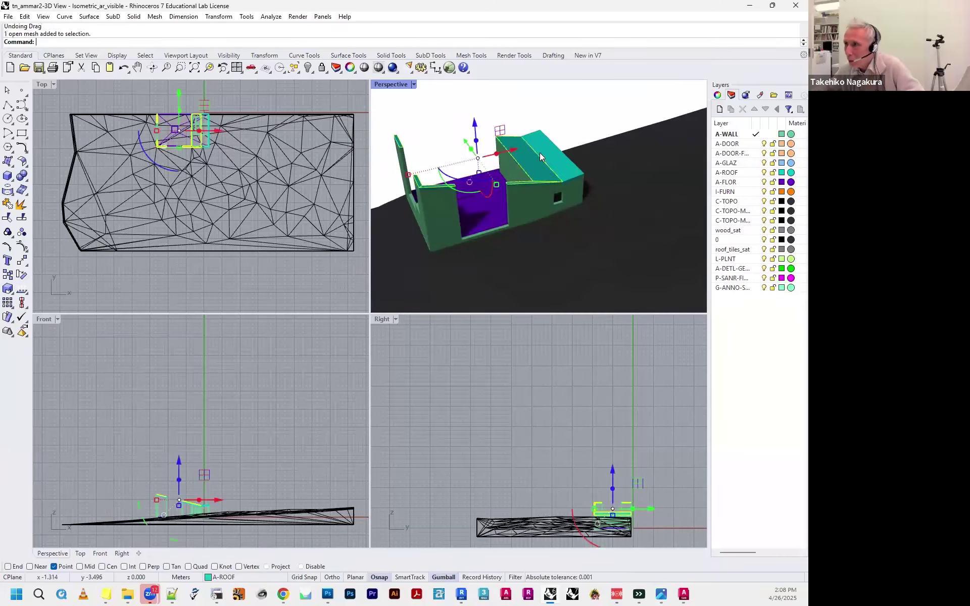
click(524, 204)
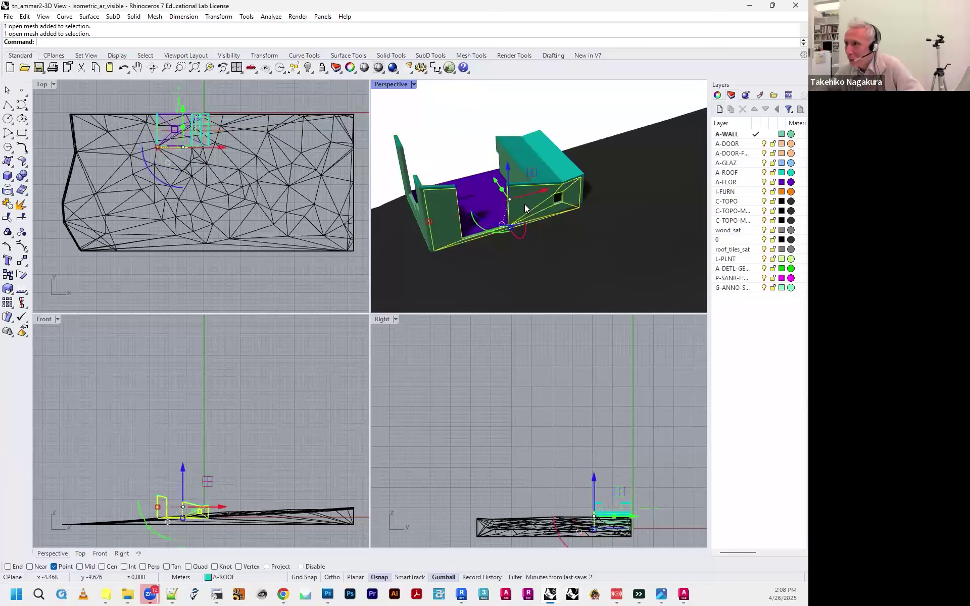
click(561, 170)
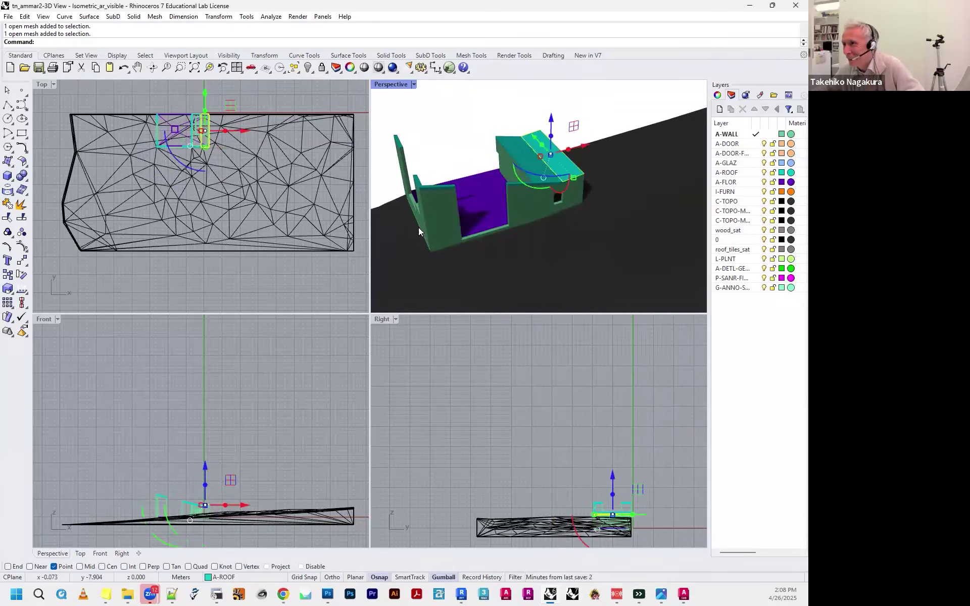
click(471, 201)
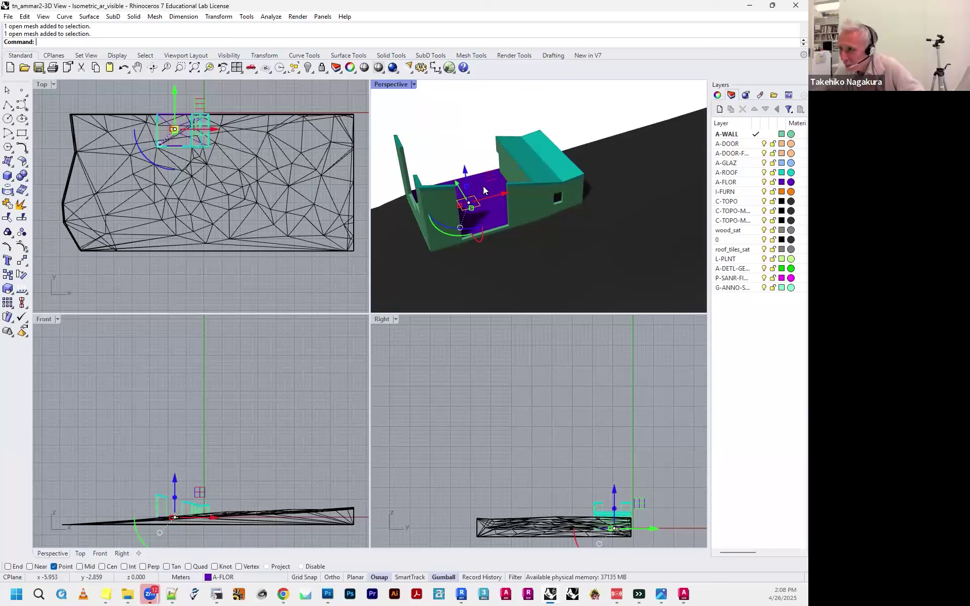
Set the A-FLOR layer's material color to a golden orange, #CC9500, and accept the material
scroll(494, 194, down, 5)
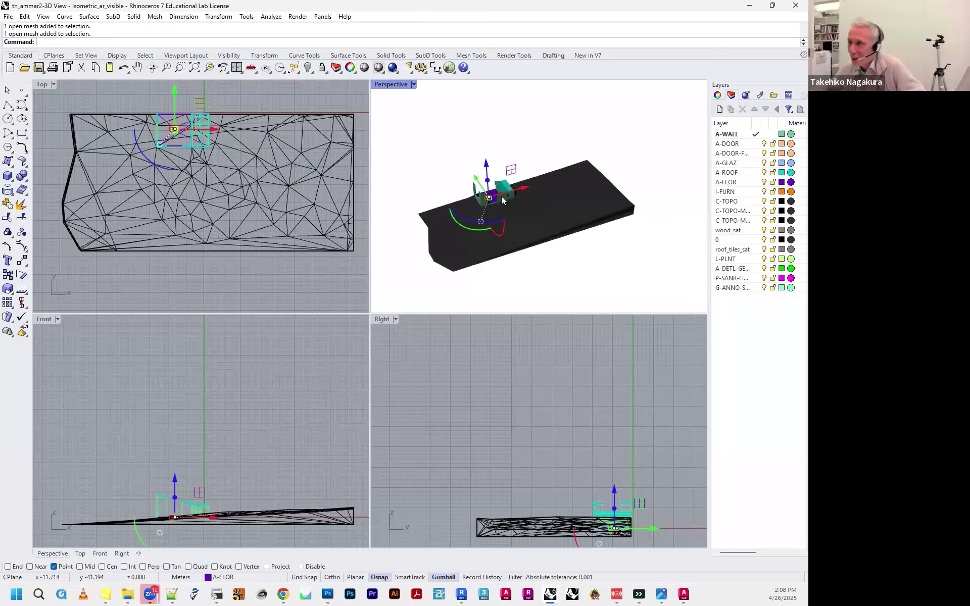
scroll(491, 203, up, 4)
scroll(483, 192, up, 2)
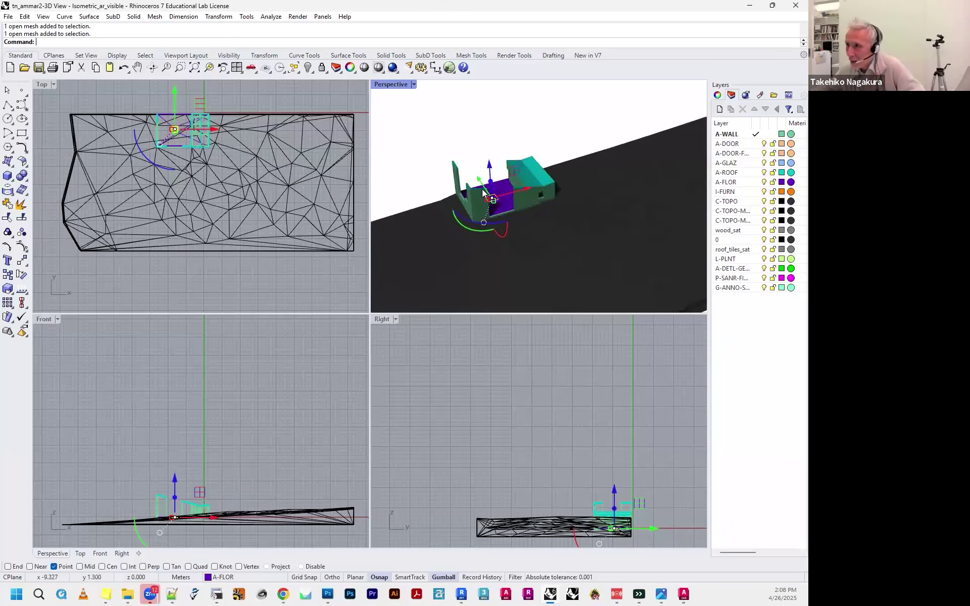
scroll(549, 222, down, 4)
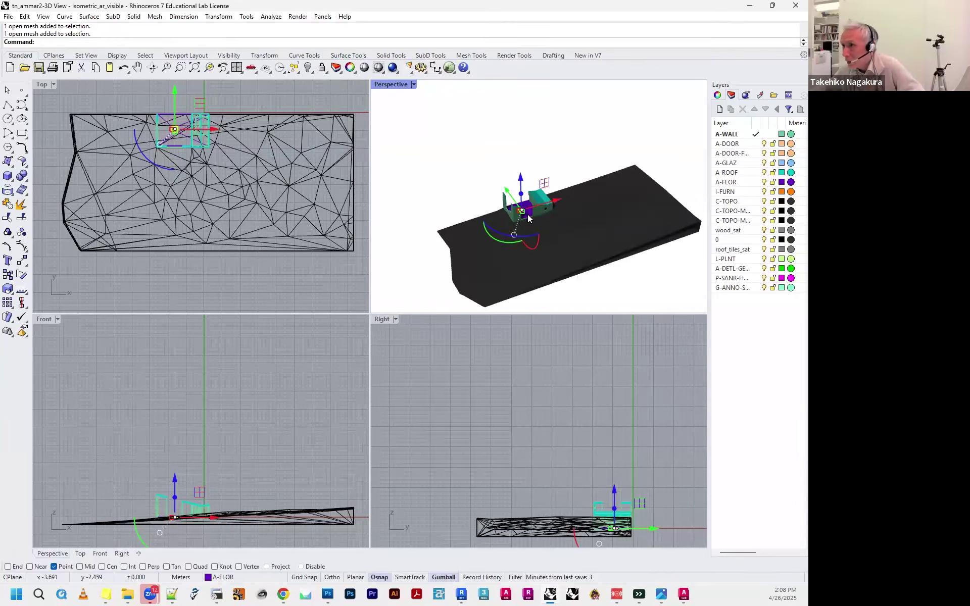
scroll(528, 211, up, 5)
scroll(529, 200, up, 2)
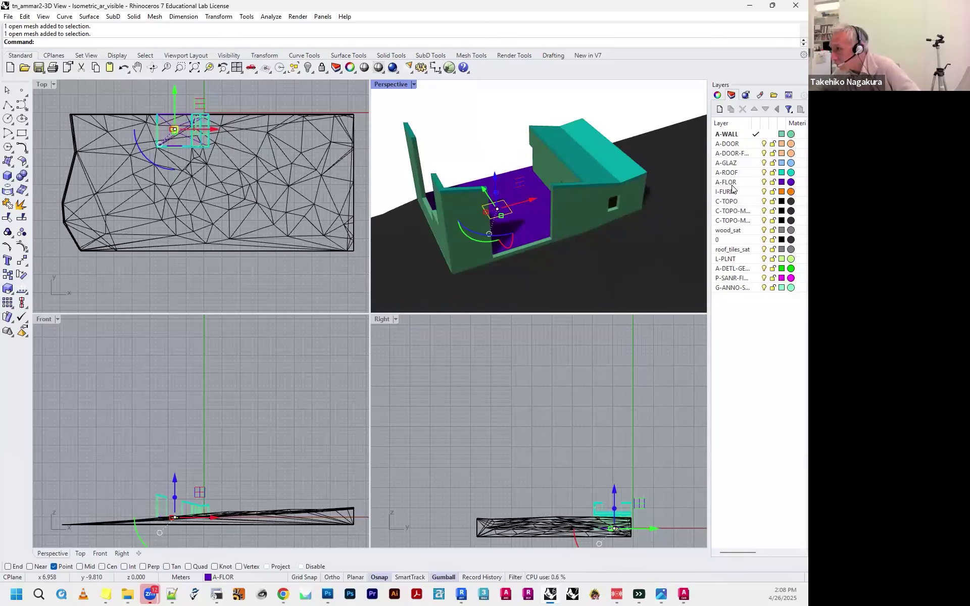
click(792, 187)
click(792, 187)
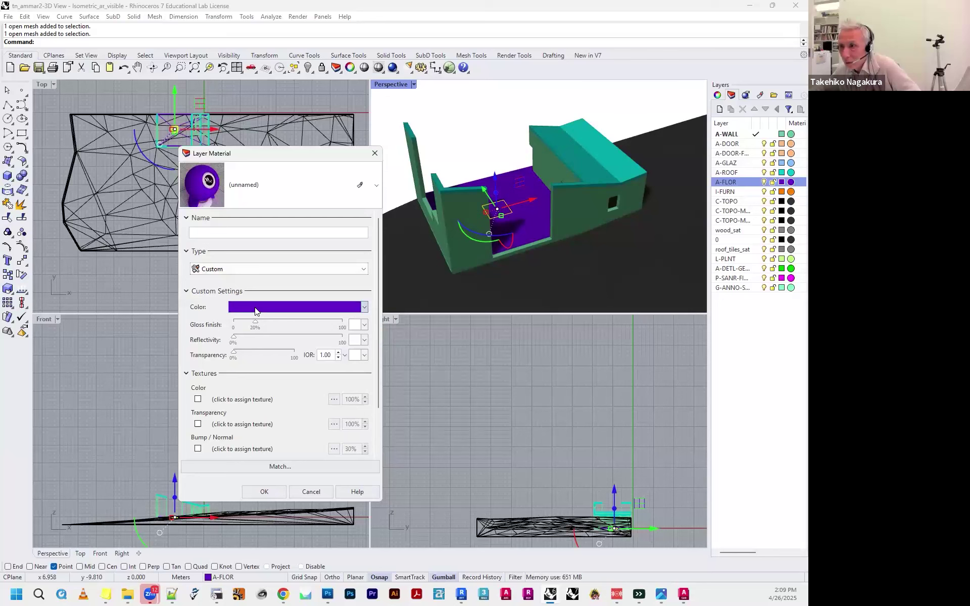
click(342, 309)
mouse_move(254, 386)
mouse_down()
mouse_move(219, 306)
mouse_move(229, 262)
mouse_move(312, 276)
mouse_up()
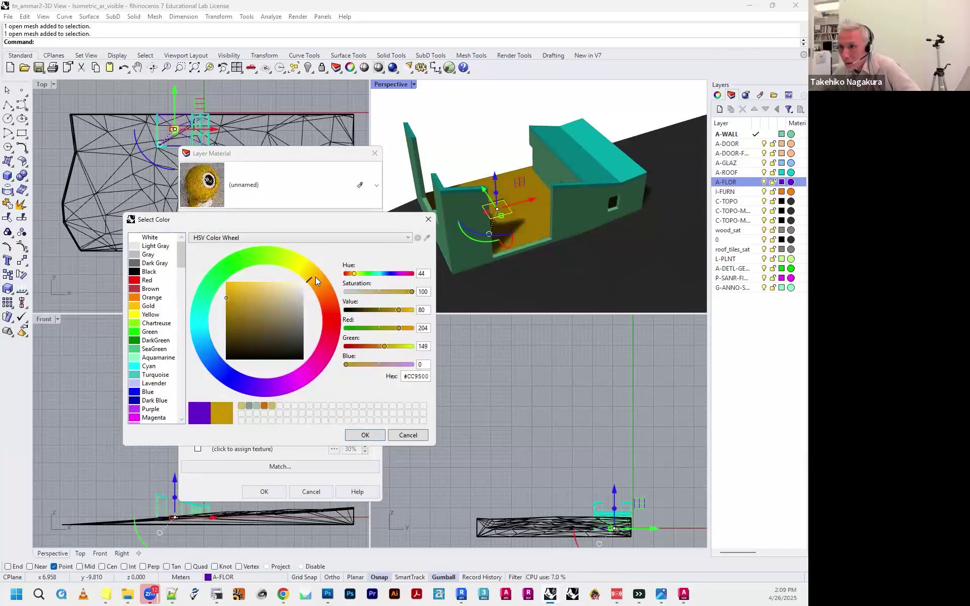
click(367, 435)
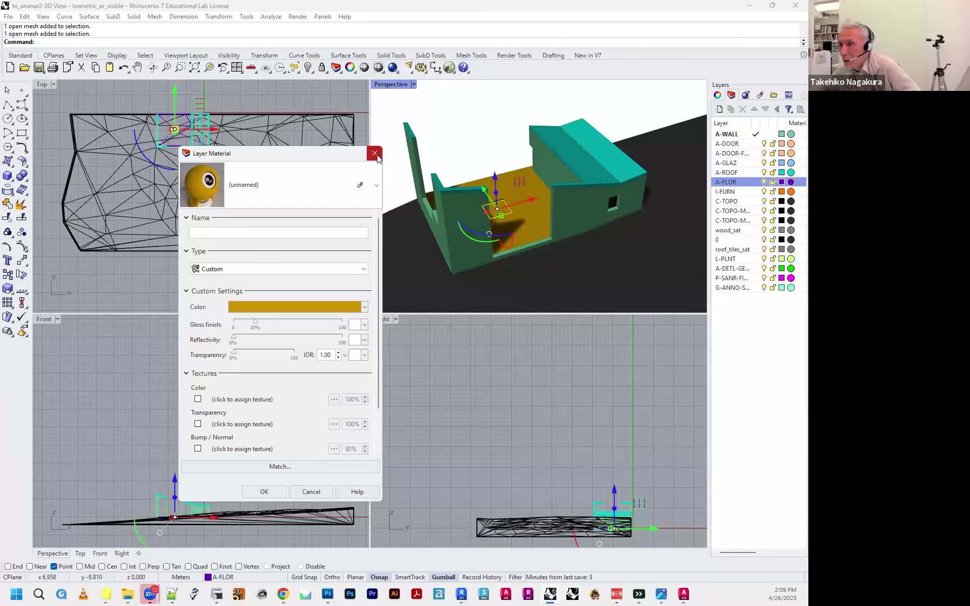
click(269, 493)
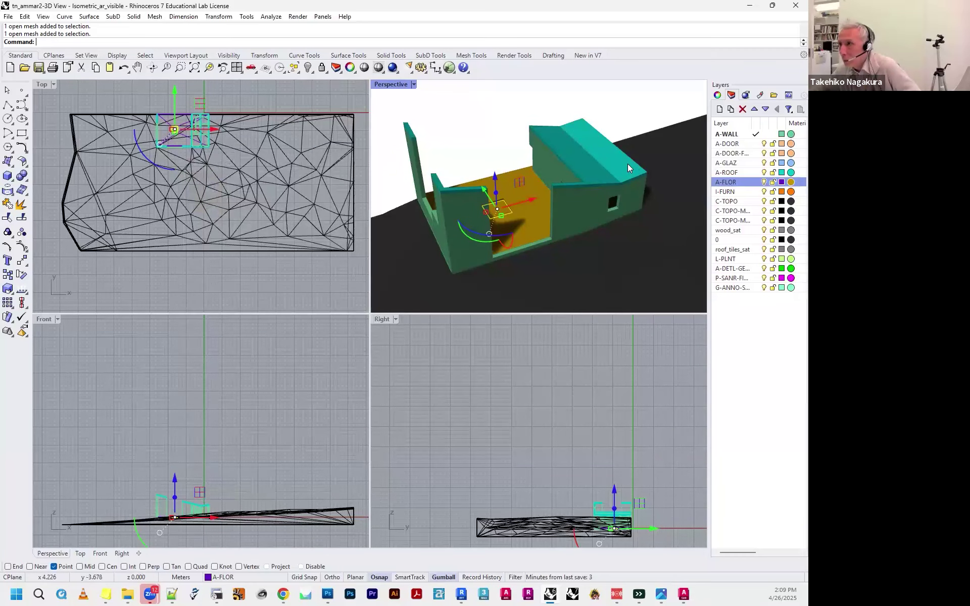
Select the house's front wall mesh, set the A-WALL layer's material color to olive green #79840F, and clear the selection
click(628, 164)
click(591, 202)
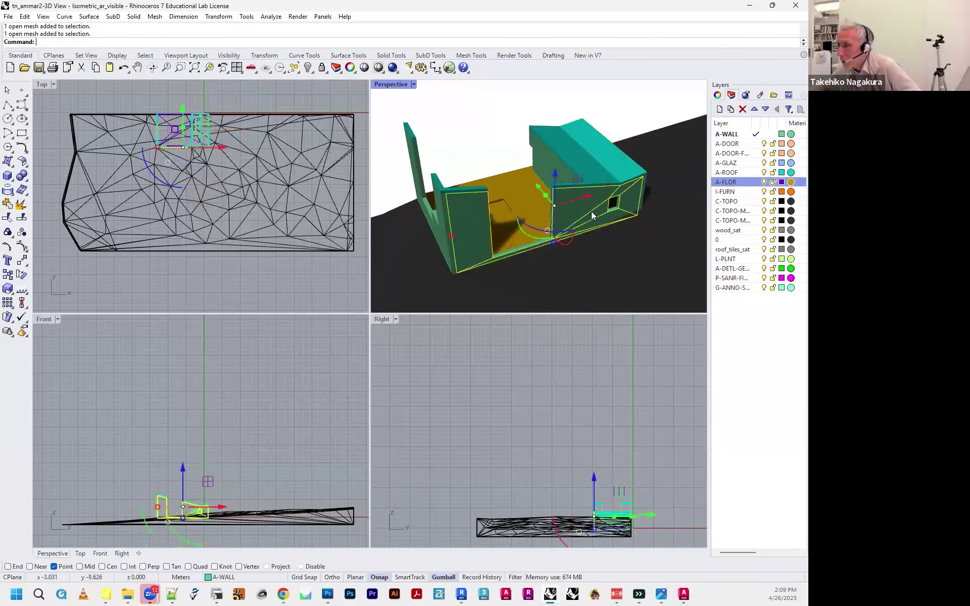
click(790, 135)
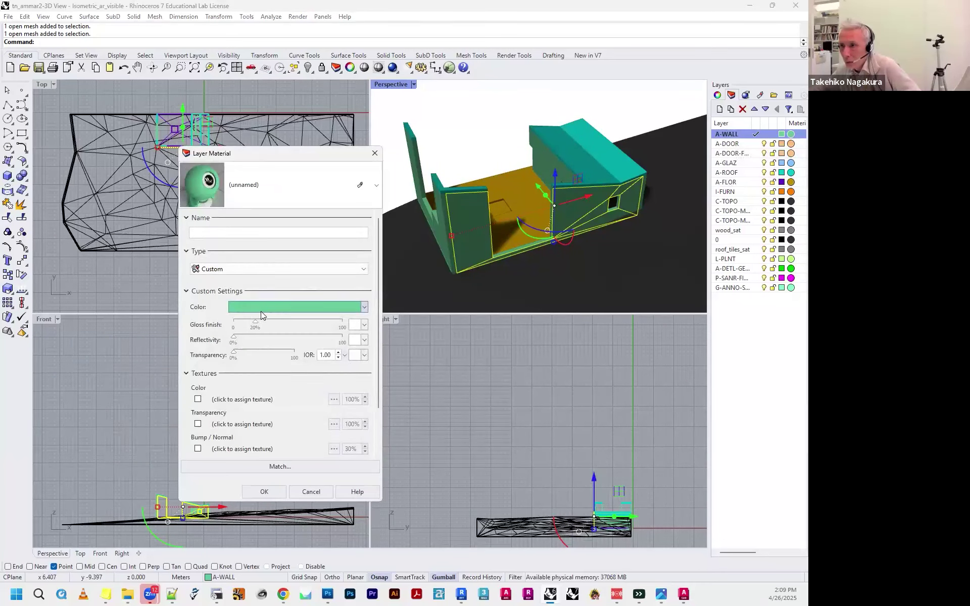
click(261, 309)
click(318, 271)
drag(314, 265, 288, 257)
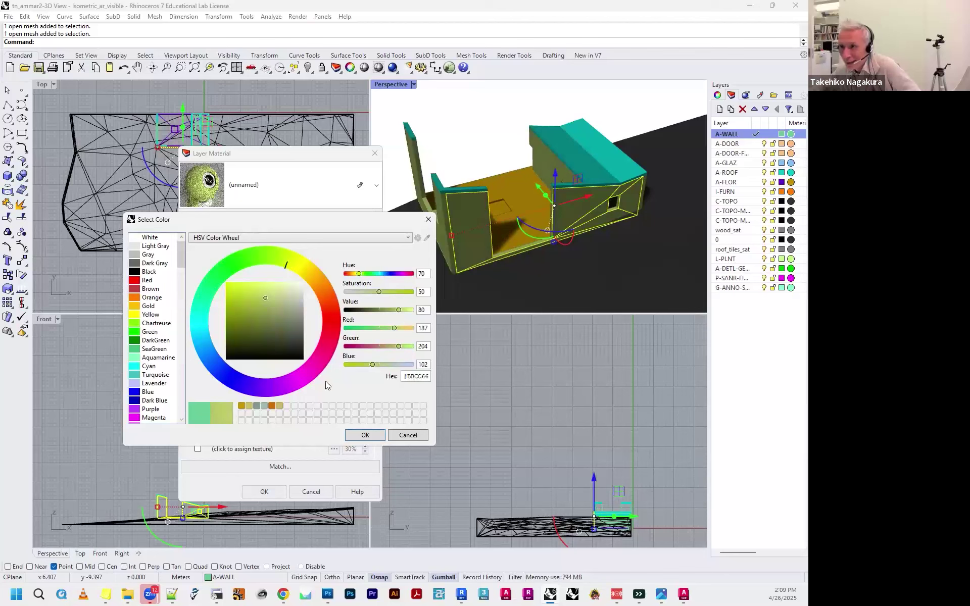
mouse_move(265, 314)
mouse_down()
mouse_move(260, 322)
mouse_move(259, 300)
mouse_move(245, 296)
mouse_move(235, 319)
mouse_up()
click(288, 269)
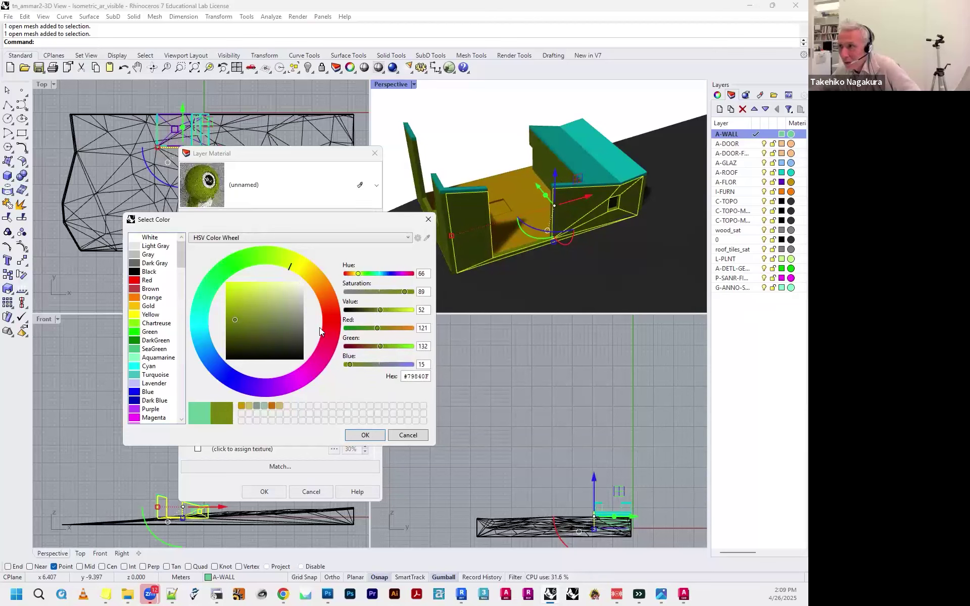
click(375, 434)
click(281, 496)
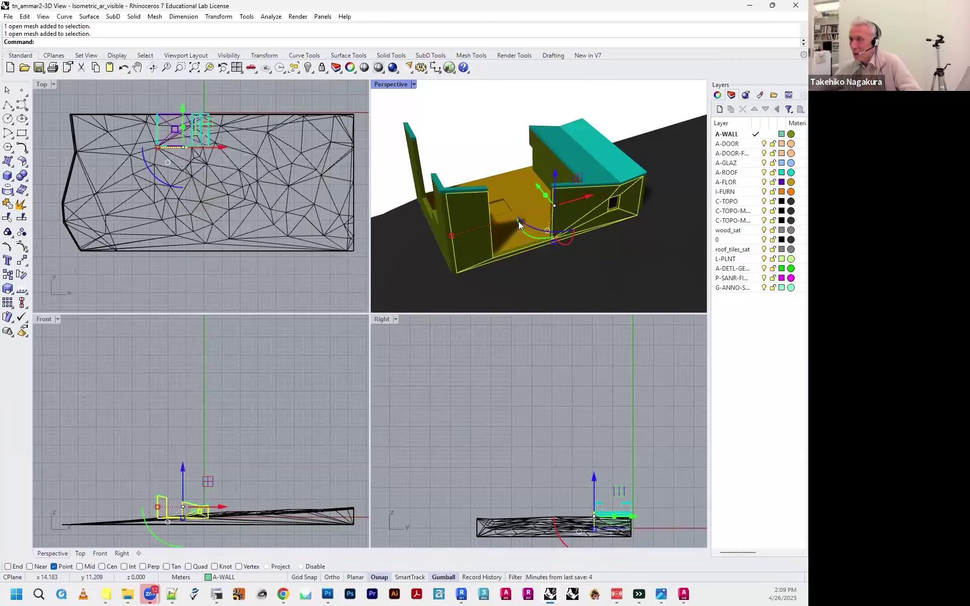
click(501, 142)
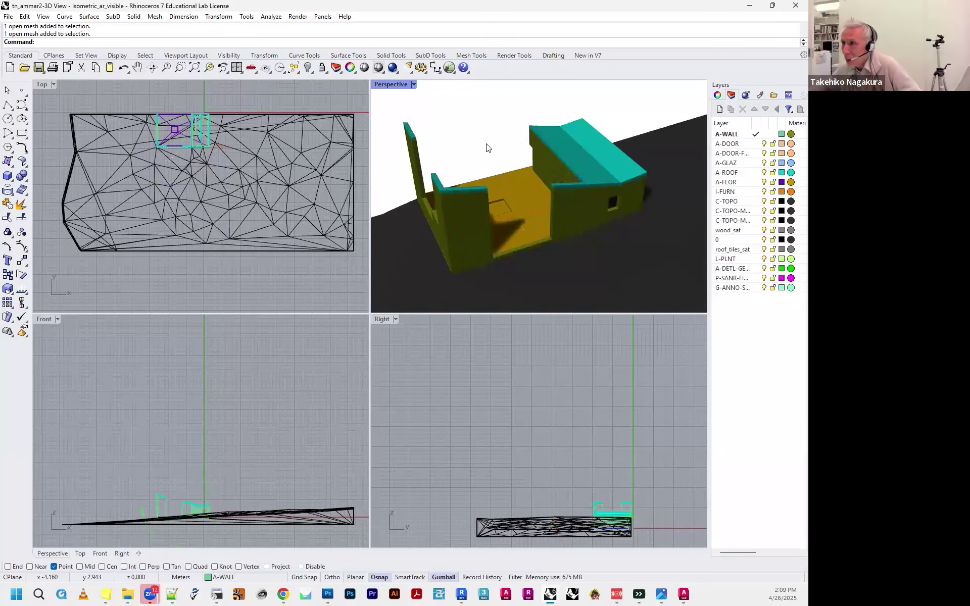
Compare the Perspective viewport in Shaded and Wireframe display modes, and return it to Rendered
click(414, 85)
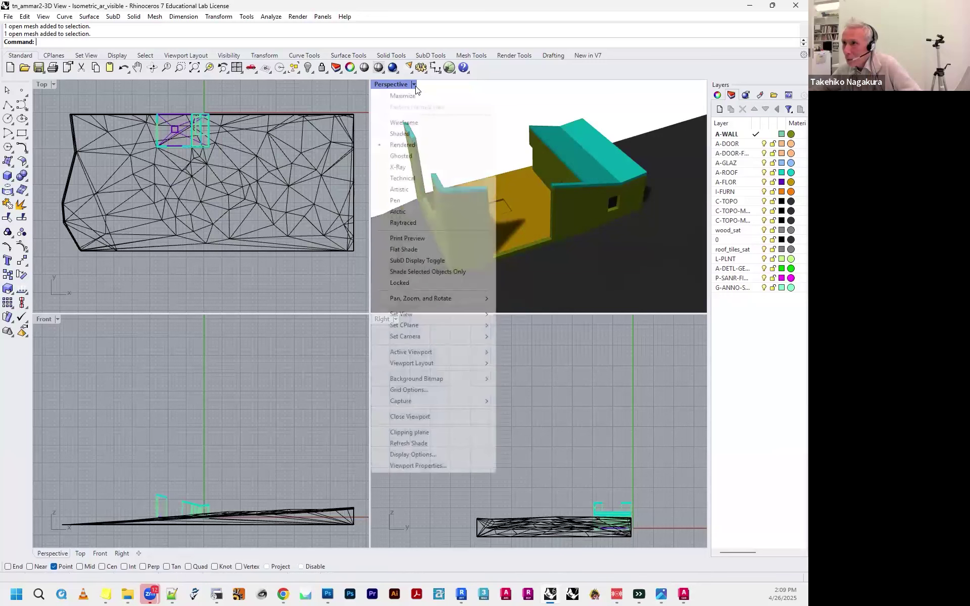
click(420, 134)
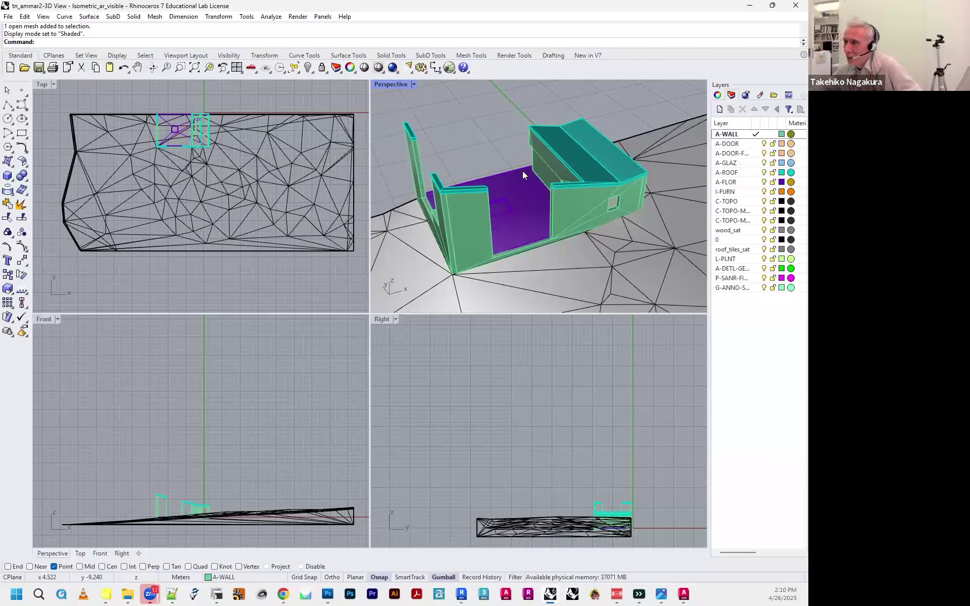
click(412, 85)
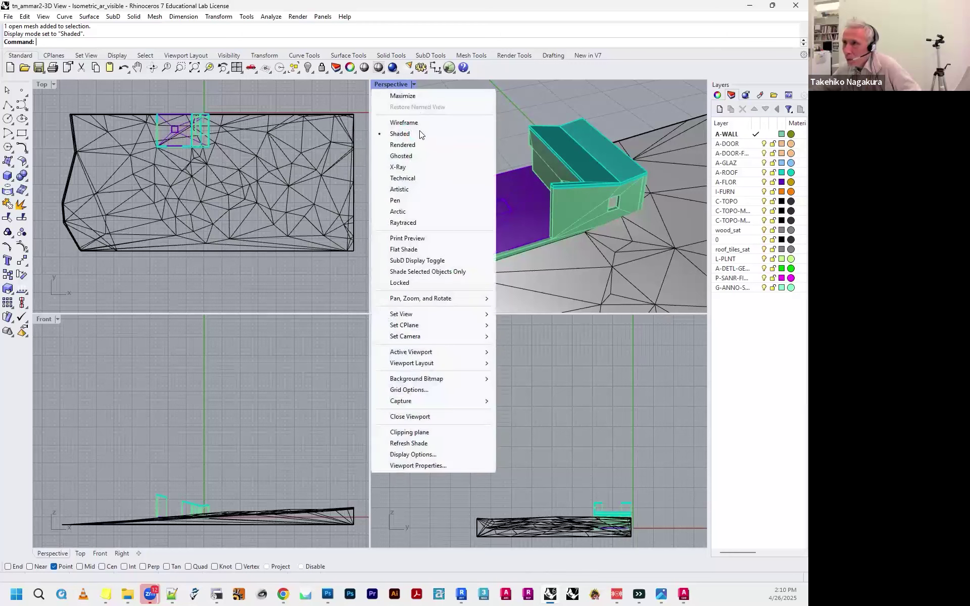
click(420, 125)
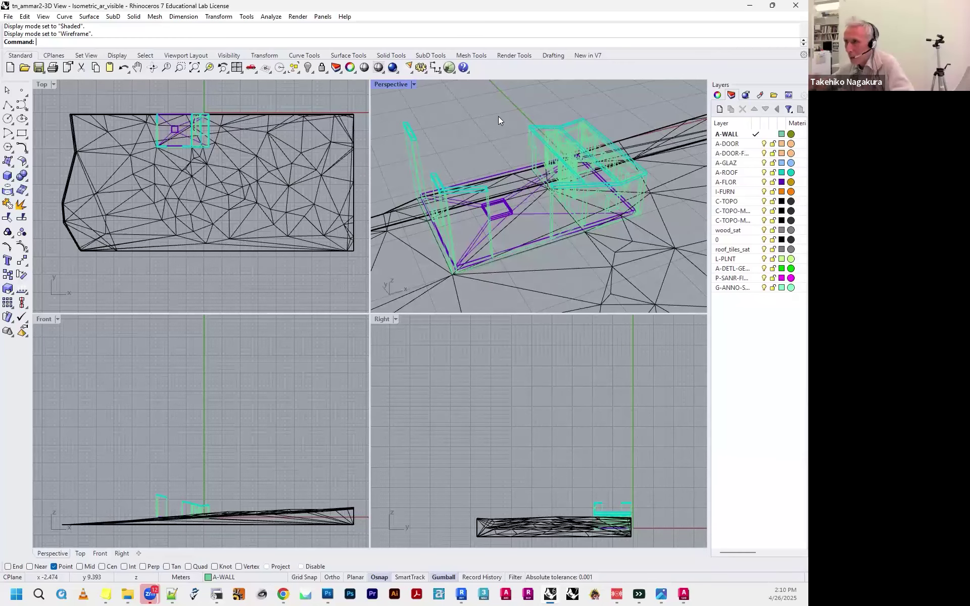
click(413, 86)
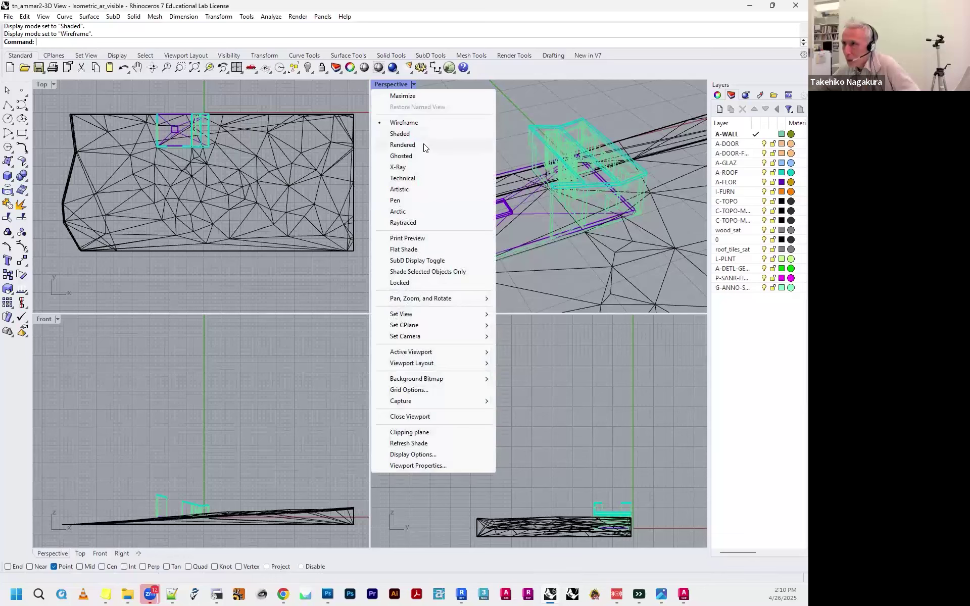
click(423, 146)
click(414, 85)
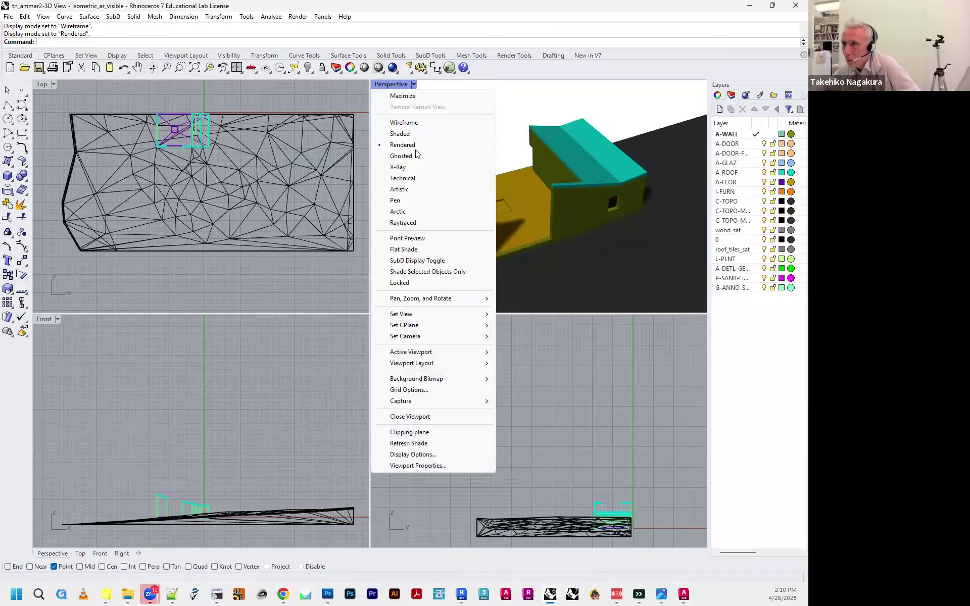
click(670, 245)
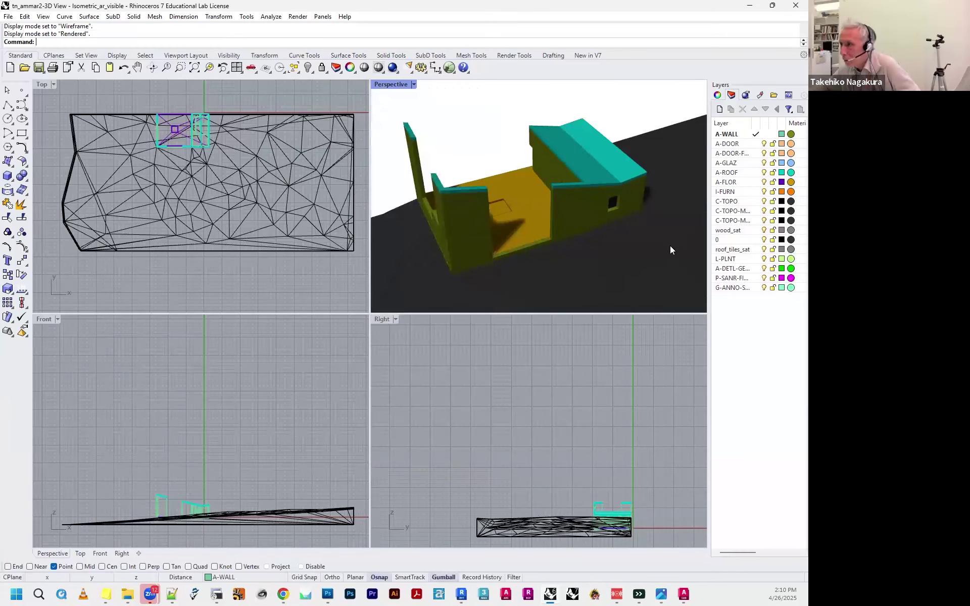
Select the terrain mesh in the Perspective viewport to check its layer and material, and clear the selection
click(671, 246)
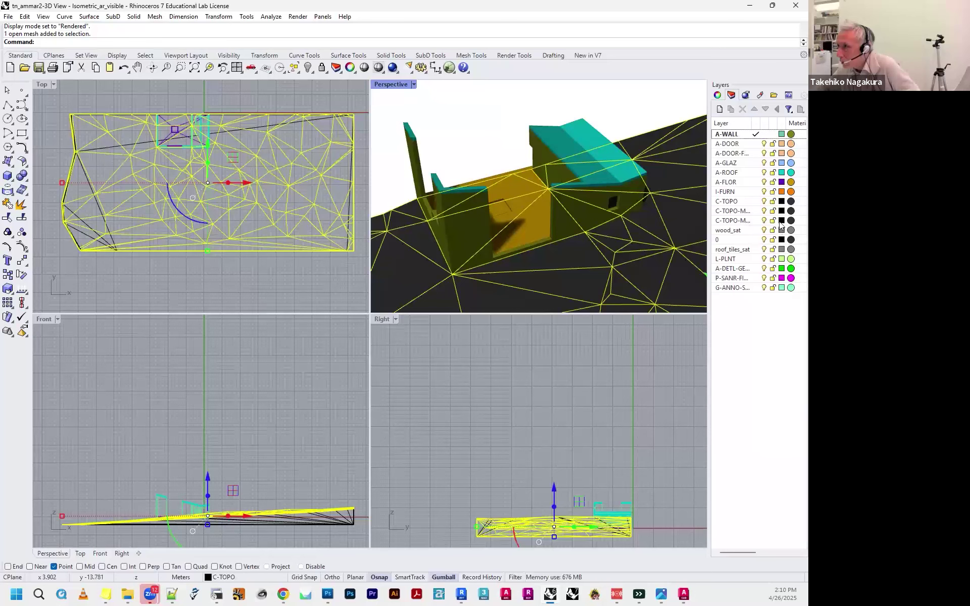
click(670, 142)
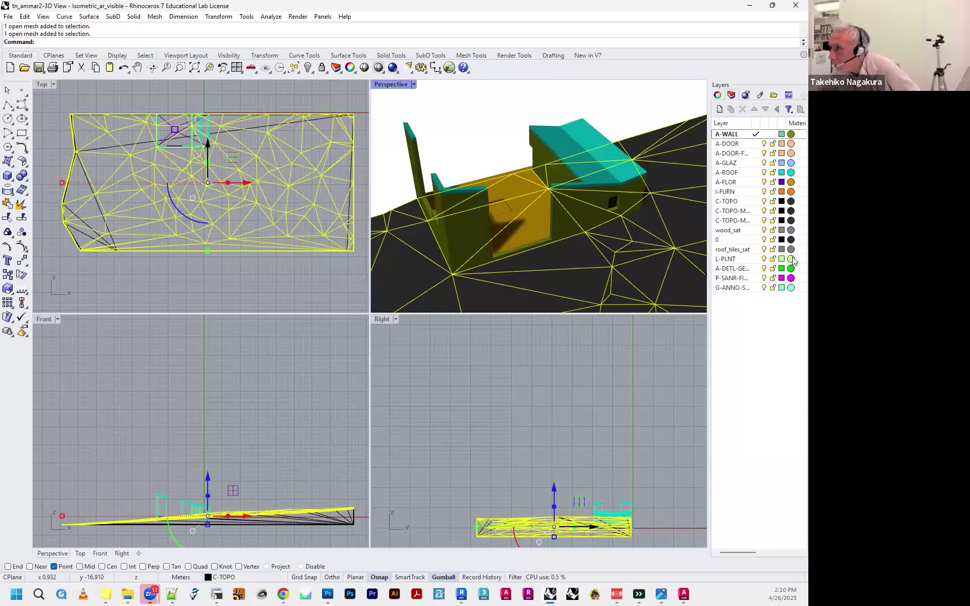
key(Escape)
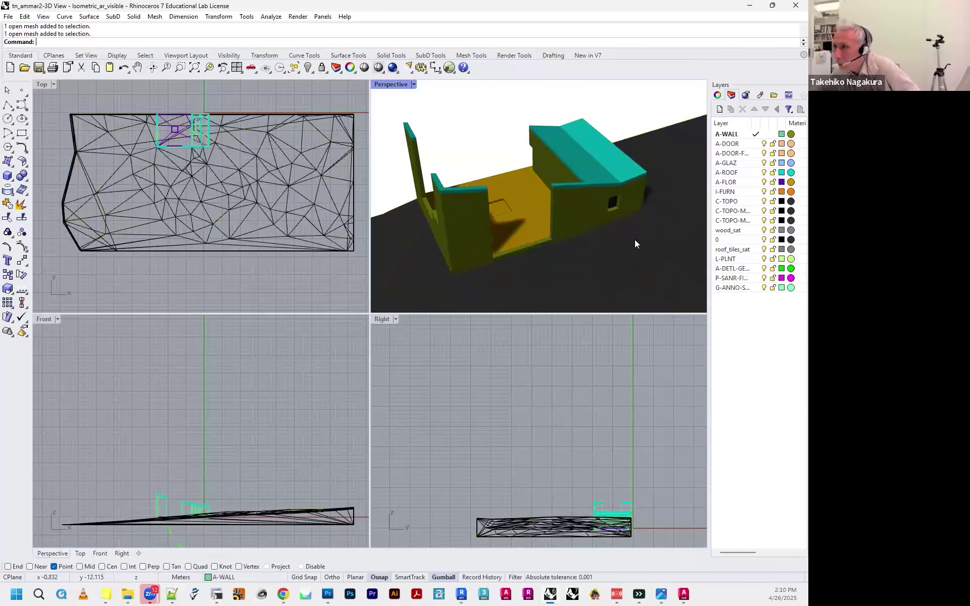
scroll(635, 239, down, 5)
scroll(622, 202, up, 4)
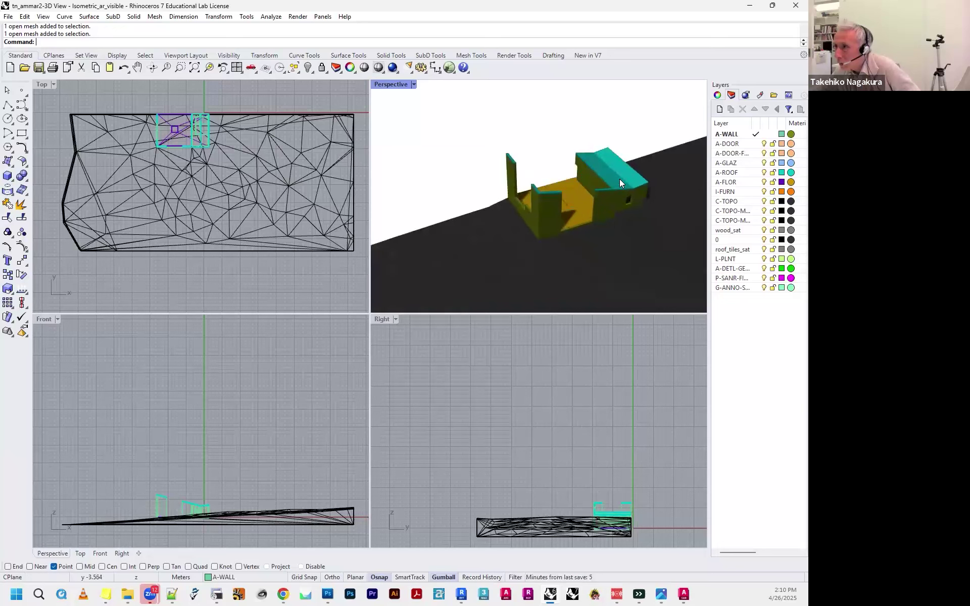
click(620, 179)
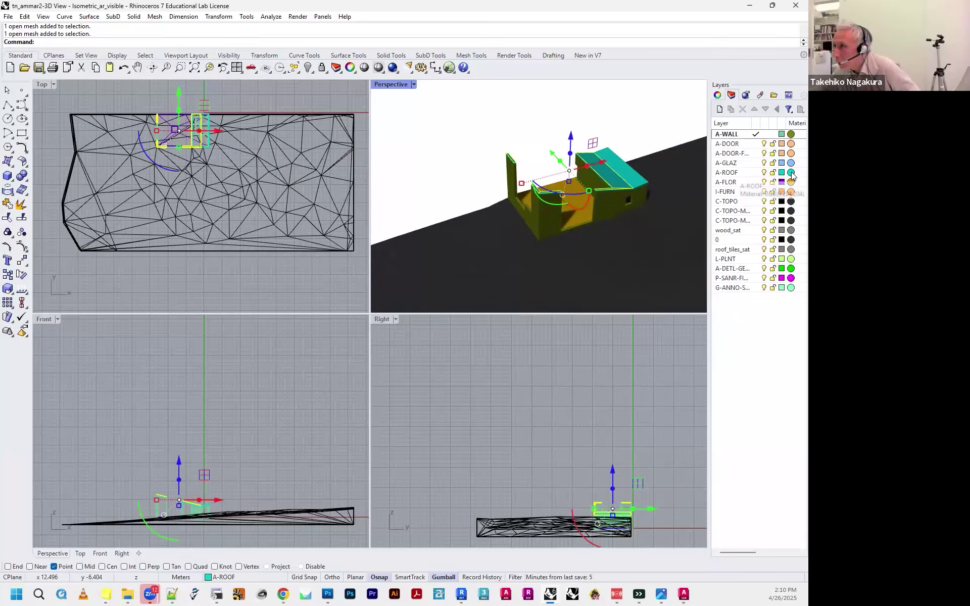
click(791, 172)
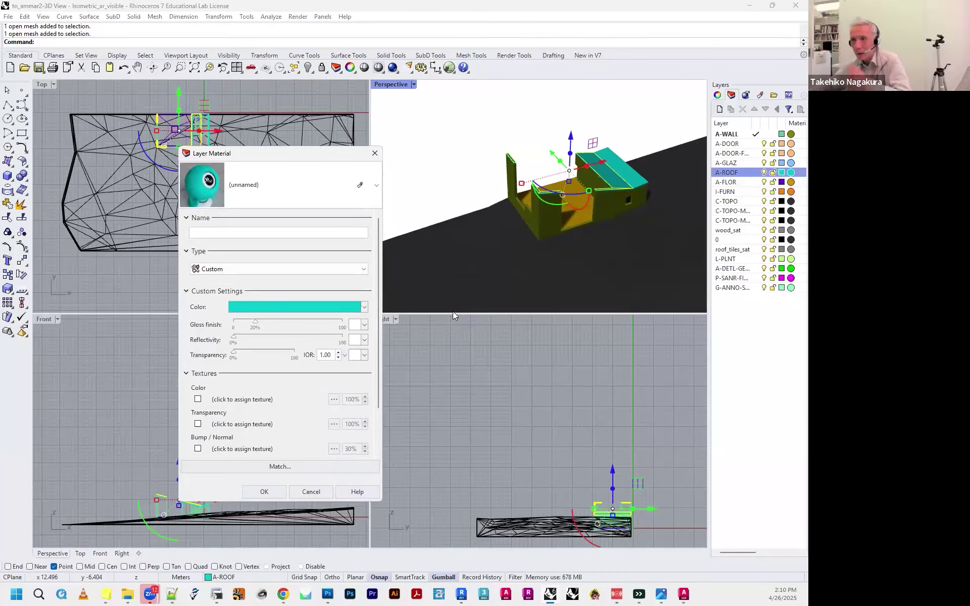
click(332, 306)
drag(295, 302, 292, 307)
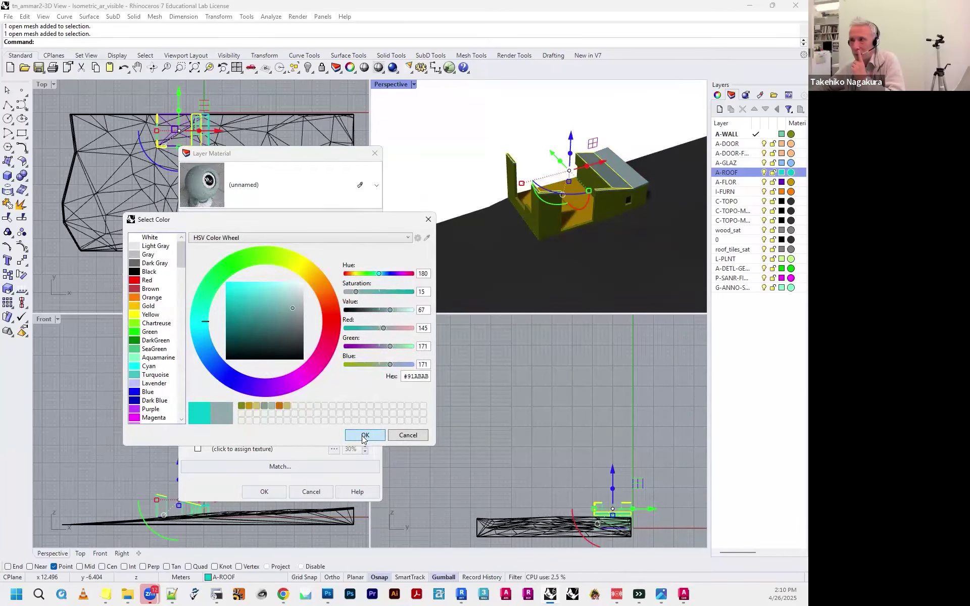
click(364, 435)
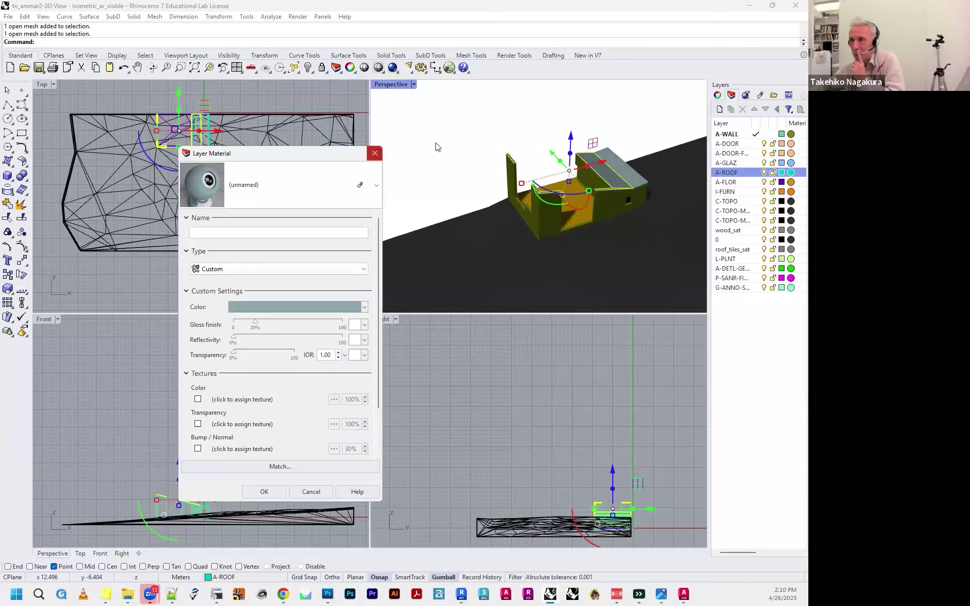
key(Return)
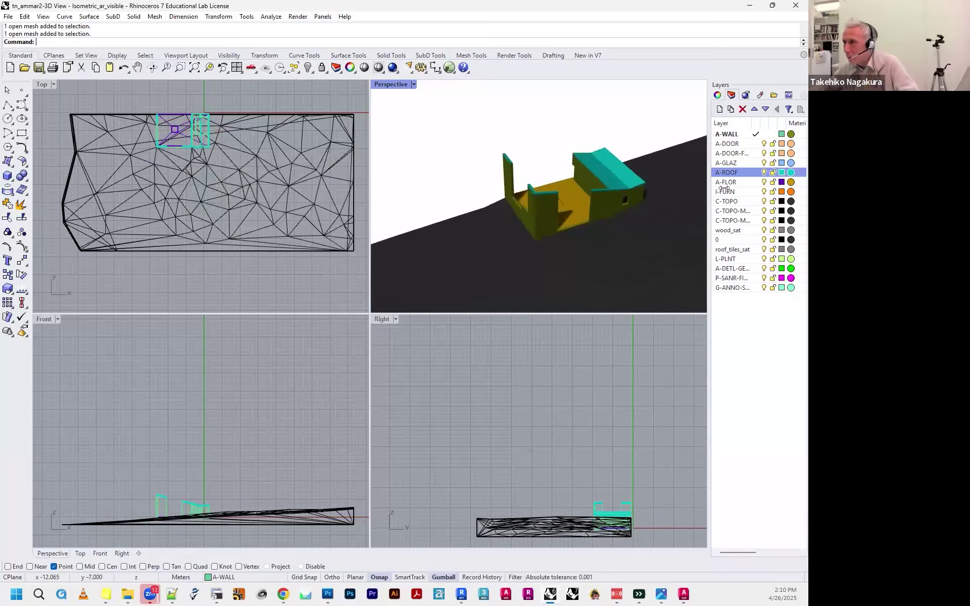
Set the A-ROOF layer's material color to a muted gray, #768484, and accept the material
click(791, 172)
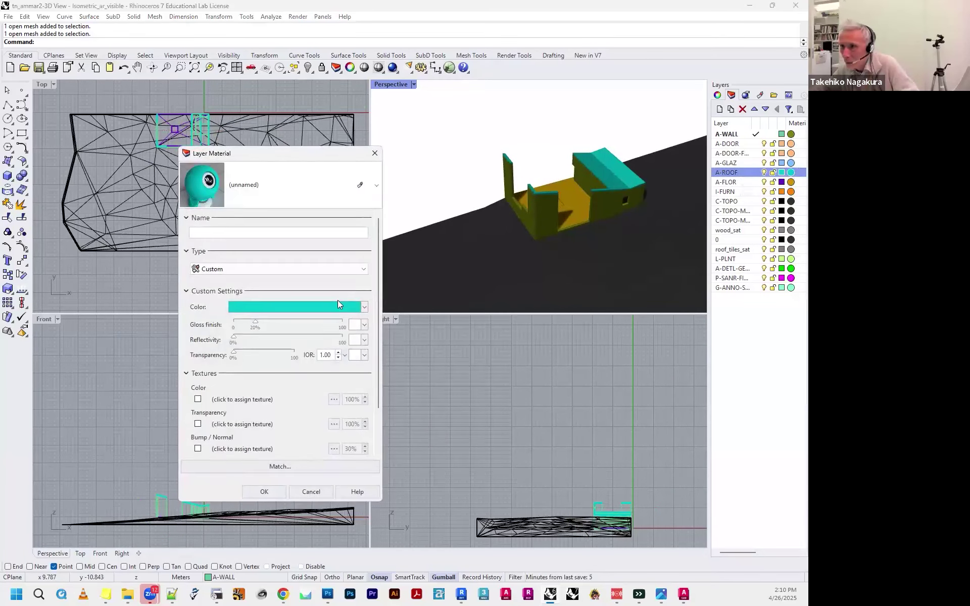
click(328, 306)
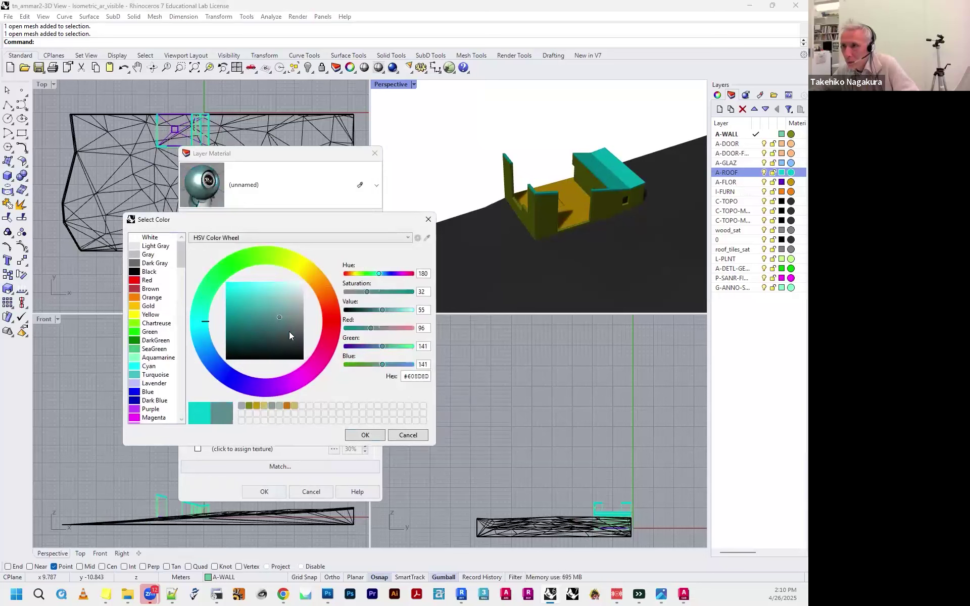
click(296, 320)
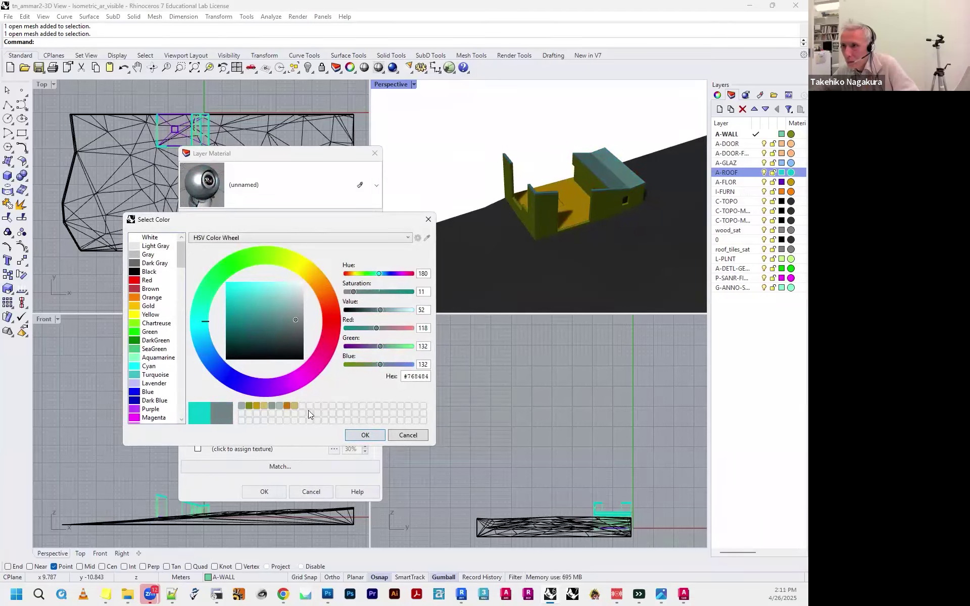
click(355, 434)
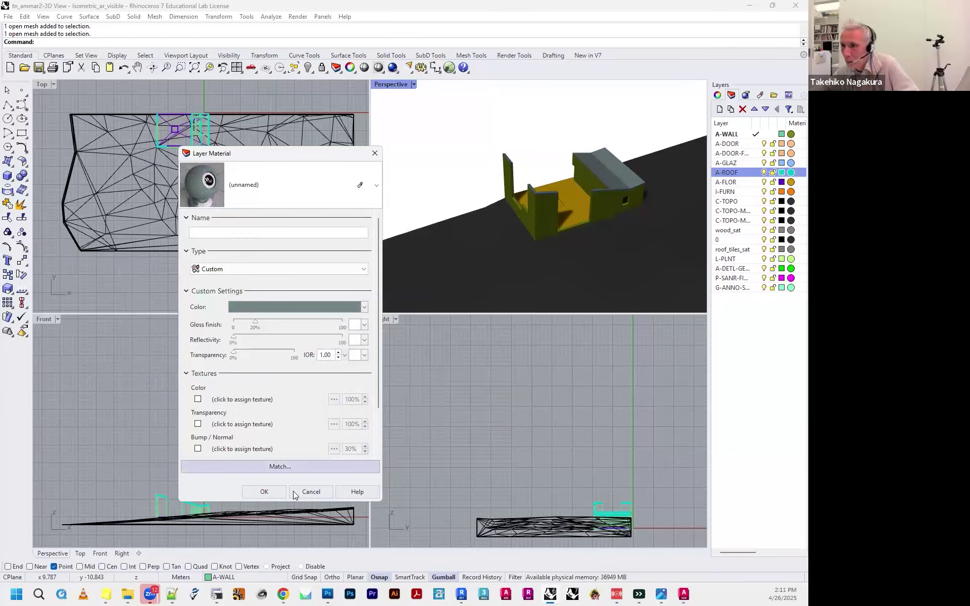
click(279, 493)
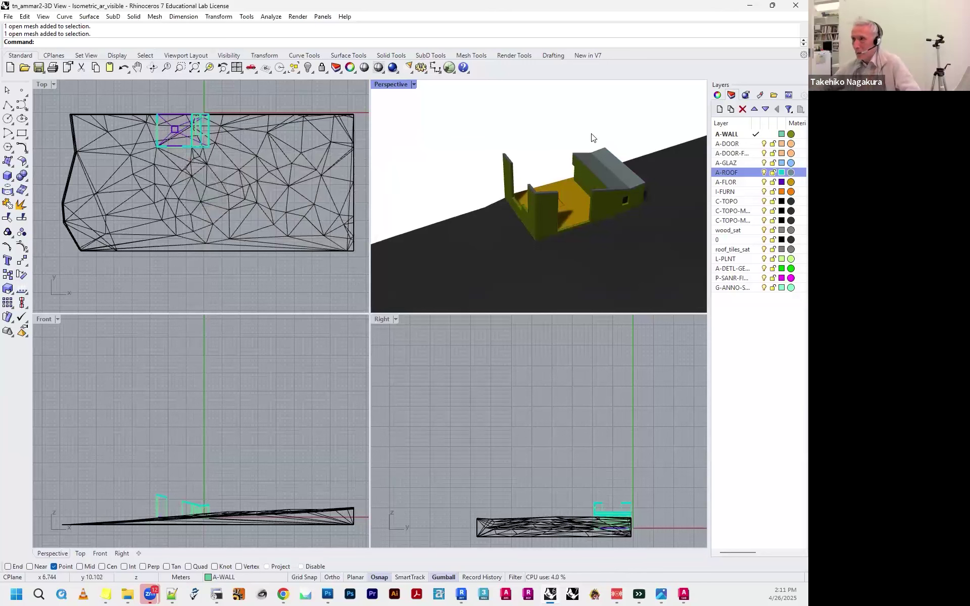
scroll(593, 138, down, 5)
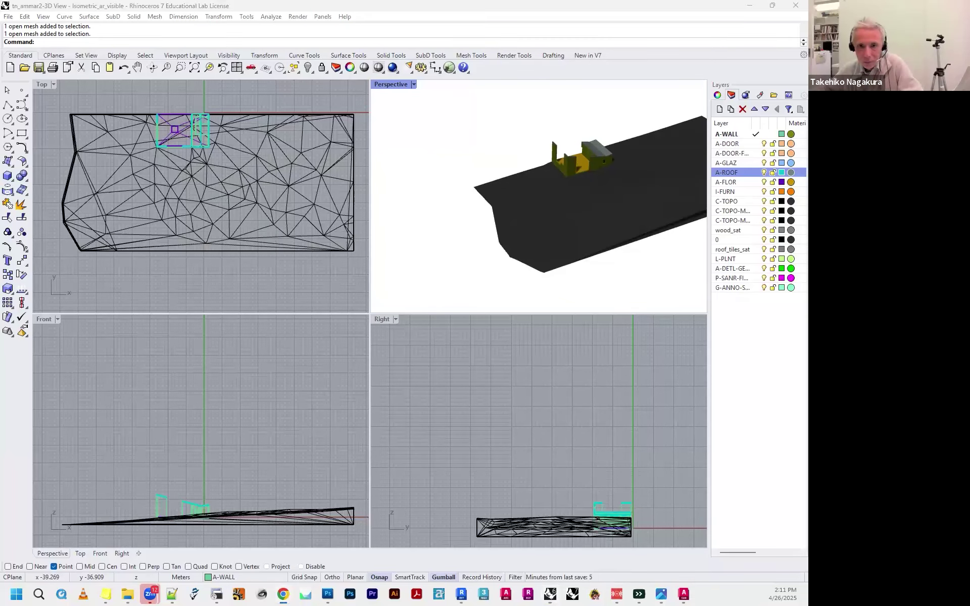
Switch to the _ex2_11_DH_AR.pdf assignment in Chrome and read the layer material notes and section C on adjusting the model's size and centering it
scroll(424, 284, down, 12)
scroll(424, 285, up, 3)
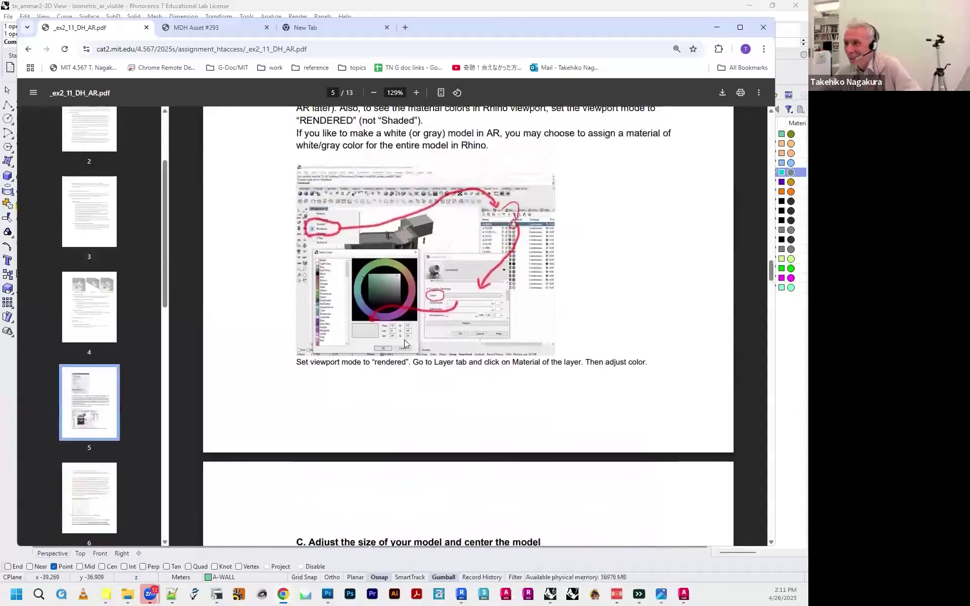
scroll(404, 343, up, 1)
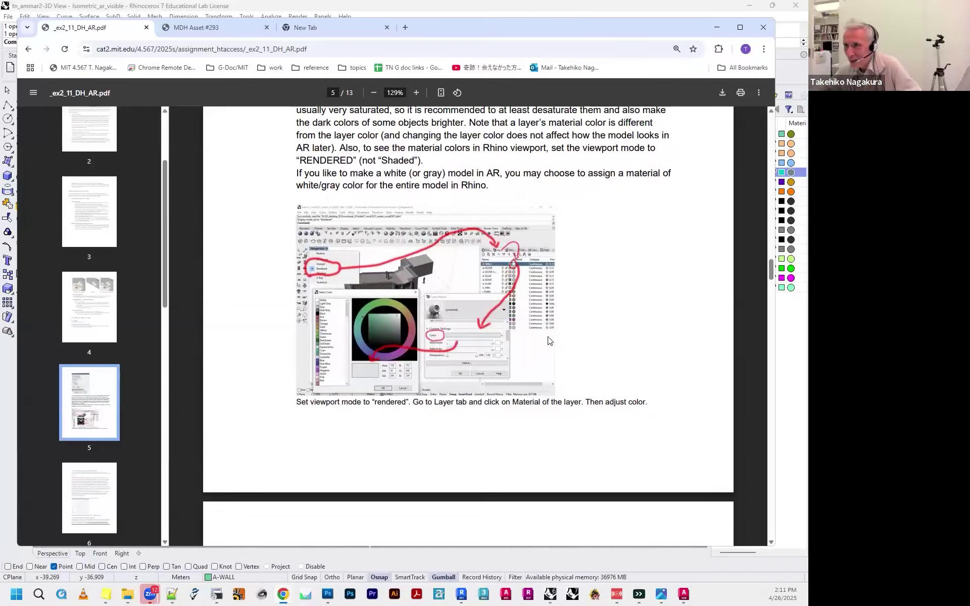
scroll(550, 340, up, 3)
scroll(550, 340, down, 12)
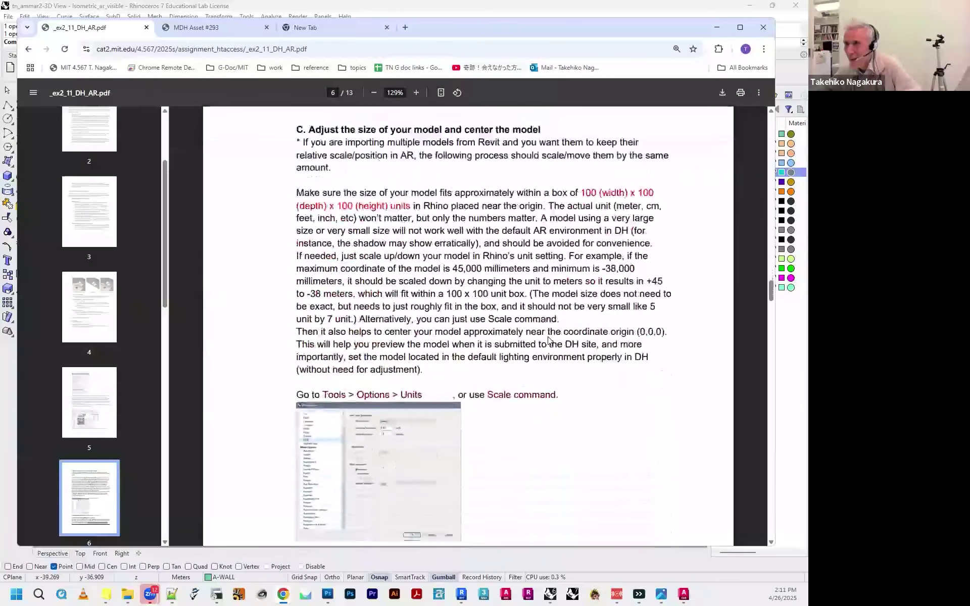
scroll(550, 340, down, 2)
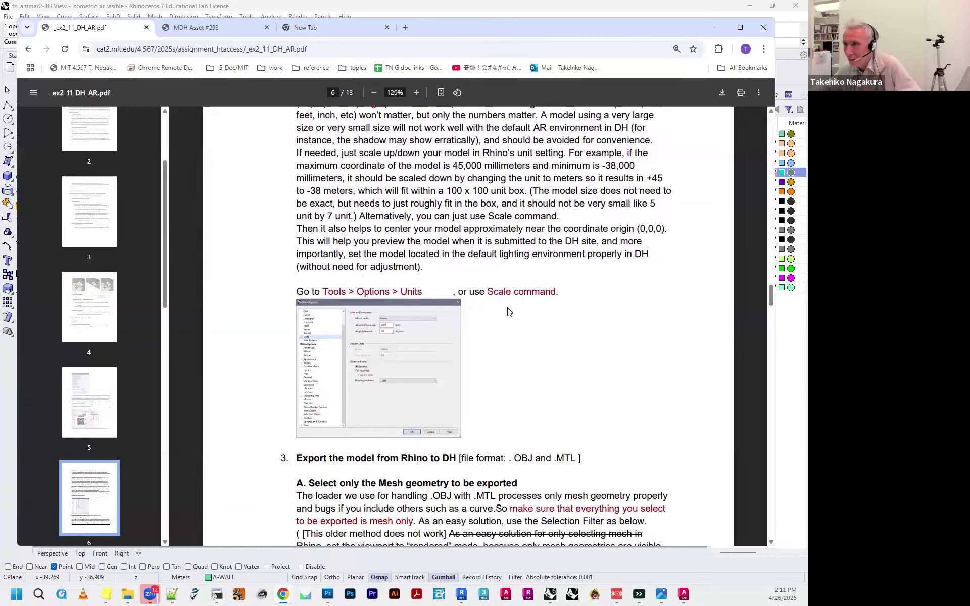
scroll(508, 311, up, 3)
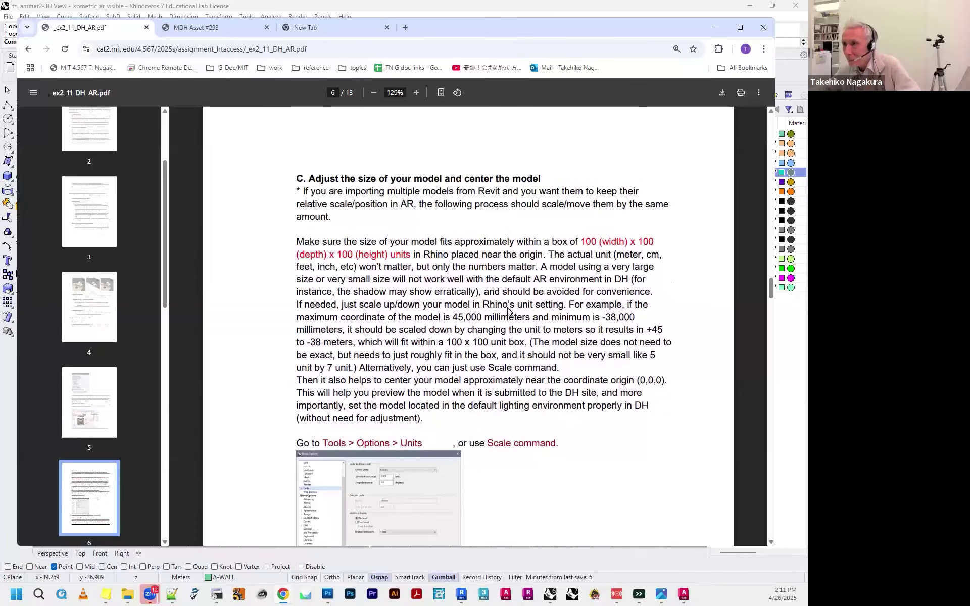
scroll(508, 312, up, 6)
scroll(509, 312, down, 12)
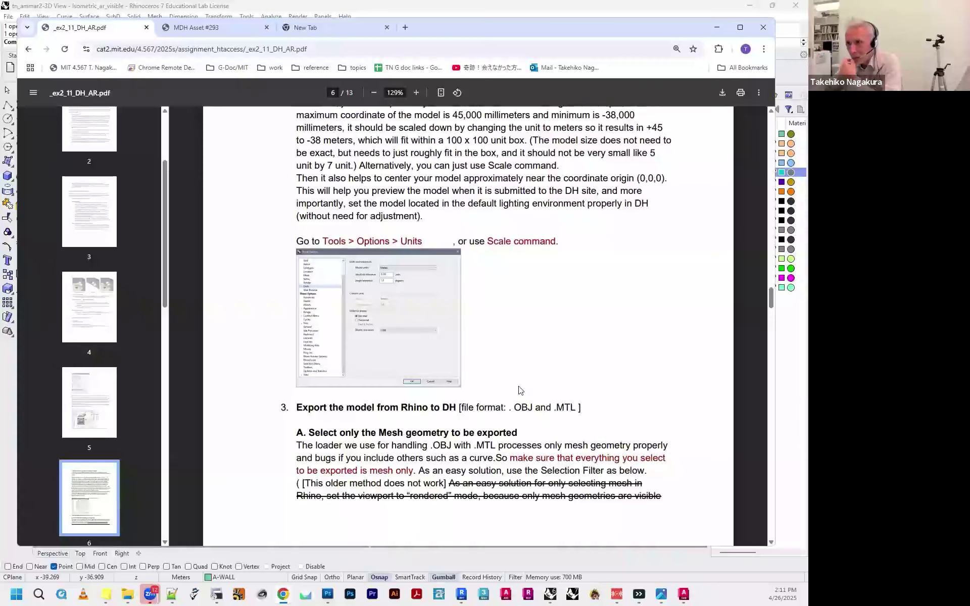
scroll(520, 390, up, 3)
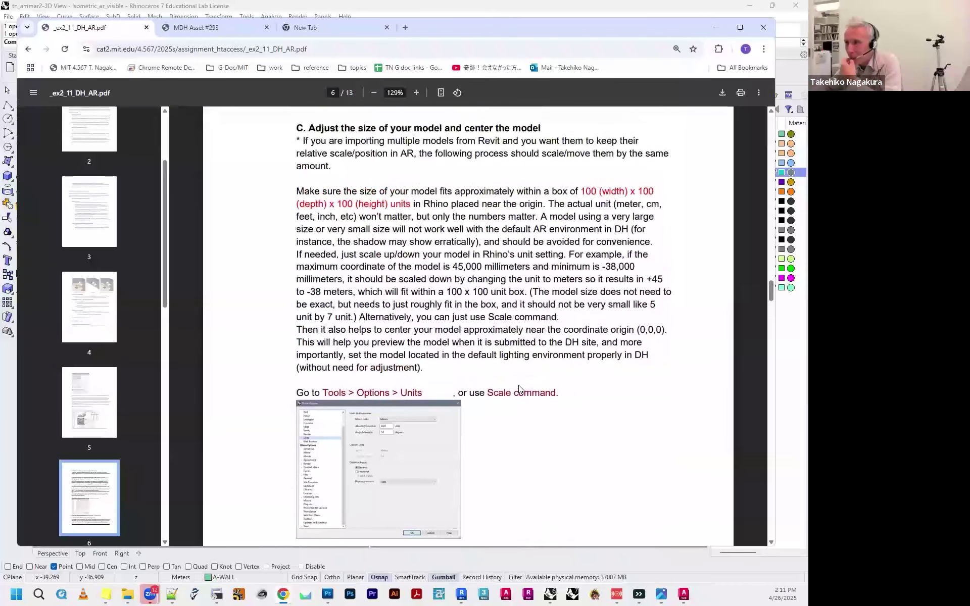
scroll(518, 389, up, 1)
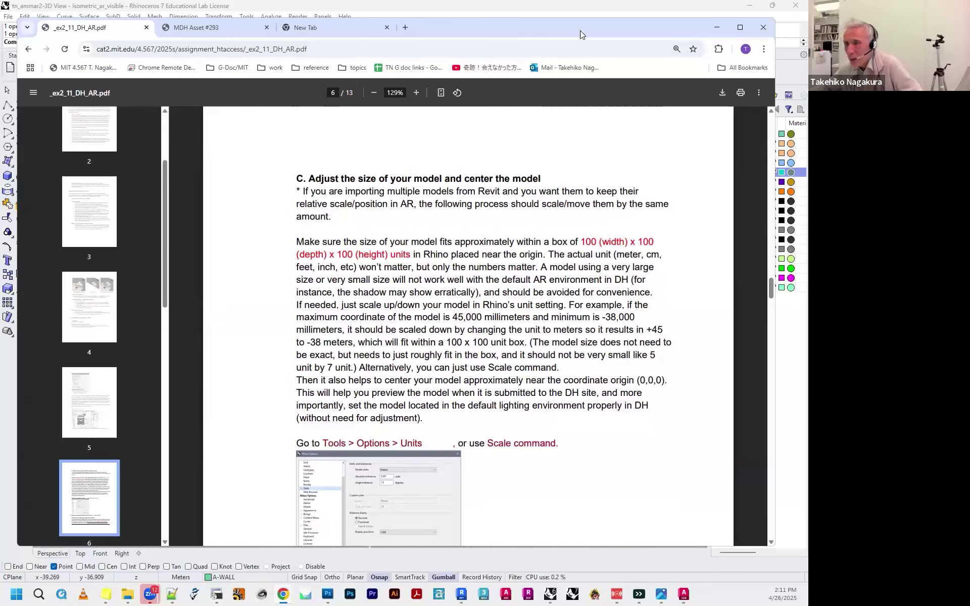
Return to Rhino and examine the model's overall extents and position relative to the origin in the Top viewport
click(717, 27)
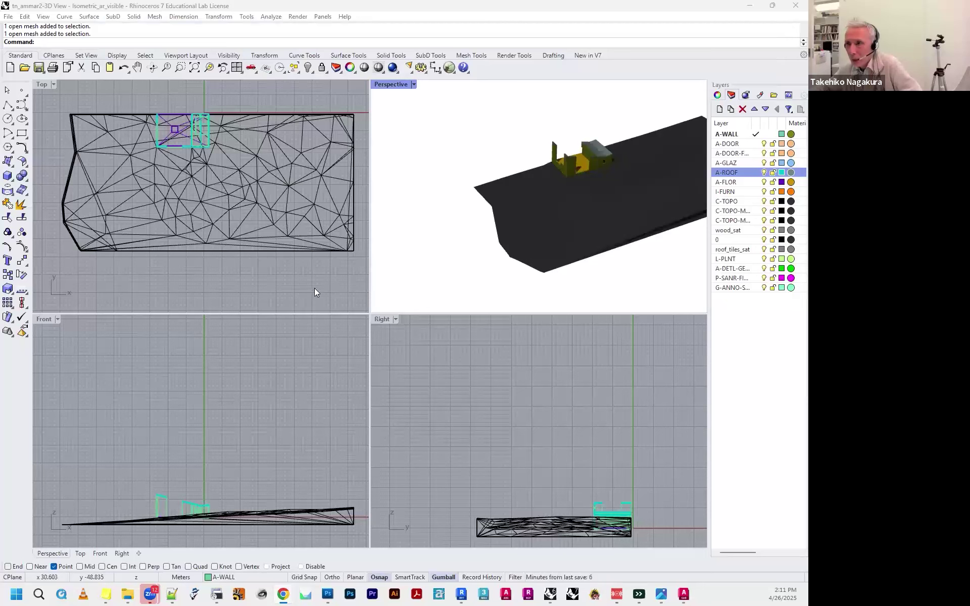
right_drag(343, 285, 307, 272)
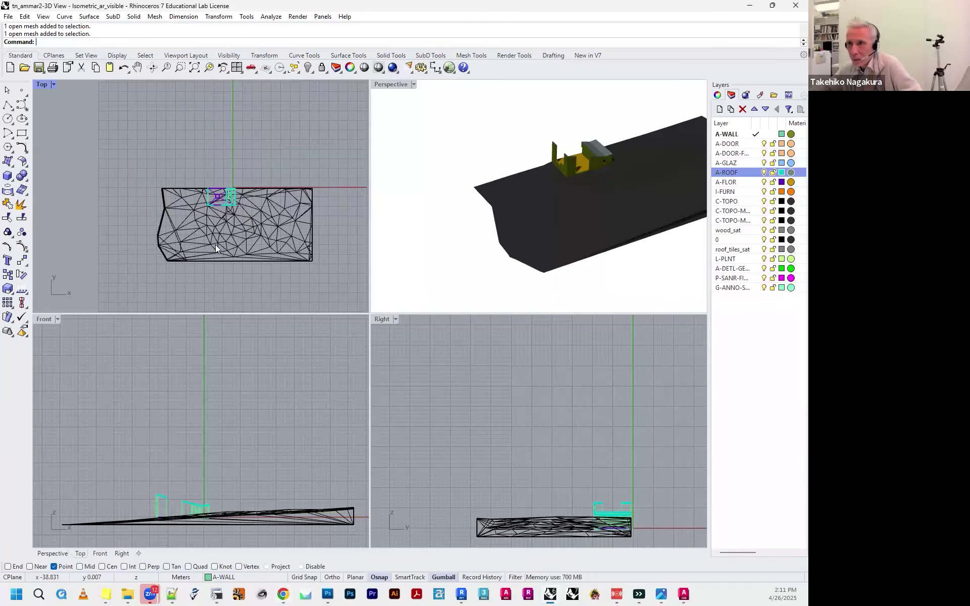
scroll(214, 266, up, 4)
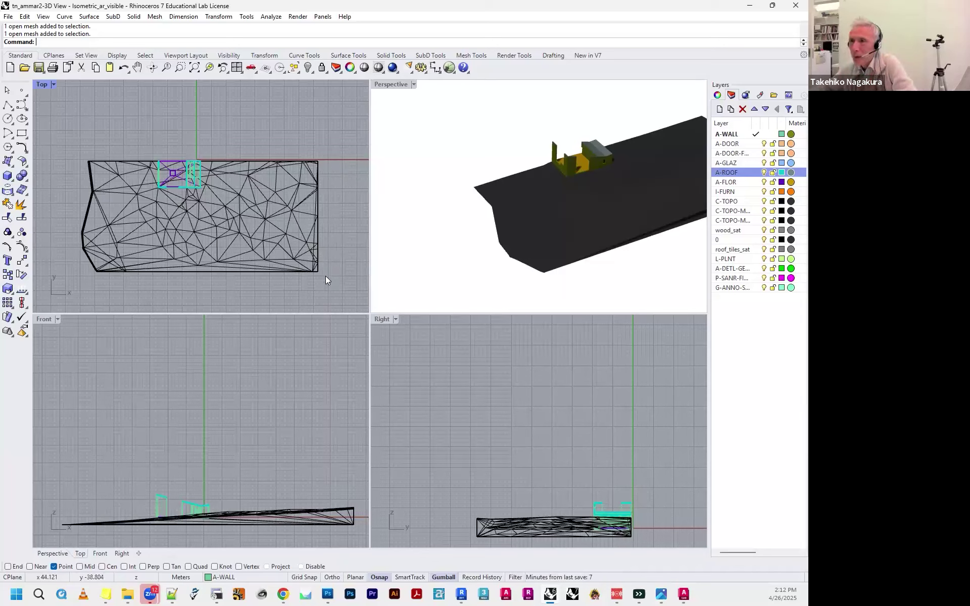
scroll(130, 262, down, 2)
scroll(130, 263, down, 2)
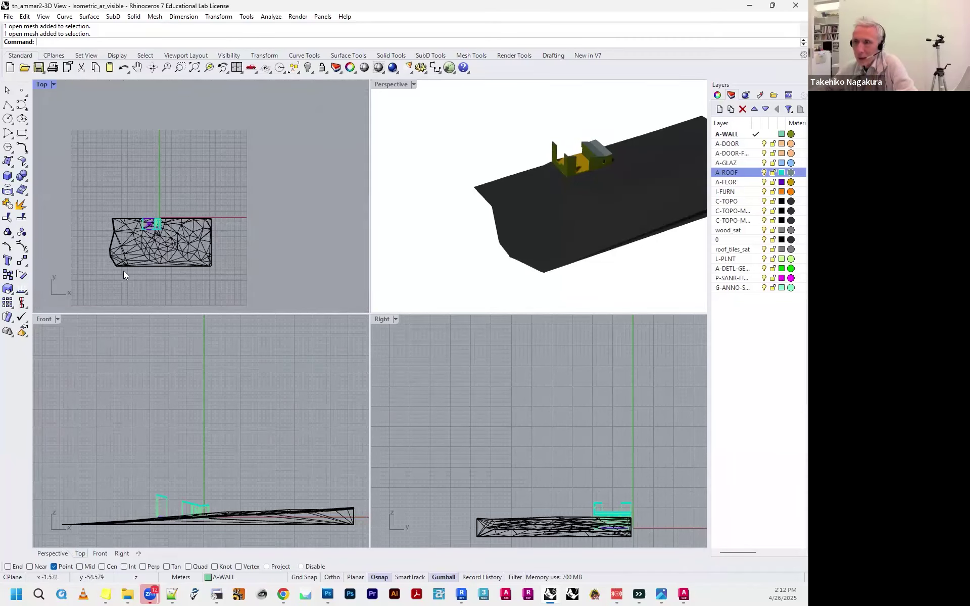
scroll(121, 270, up, 2)
right_drag(291, 221, 308, 237)
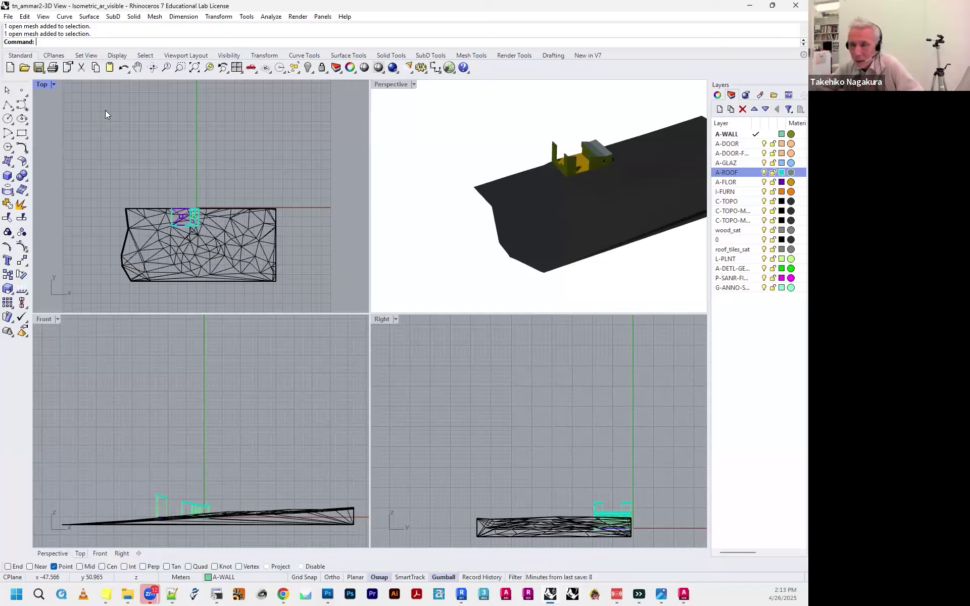
Select all the meshes in the Top viewport, clear the selection, and compare the model's extents with the grid and origin
drag(105, 112, 305, 301)
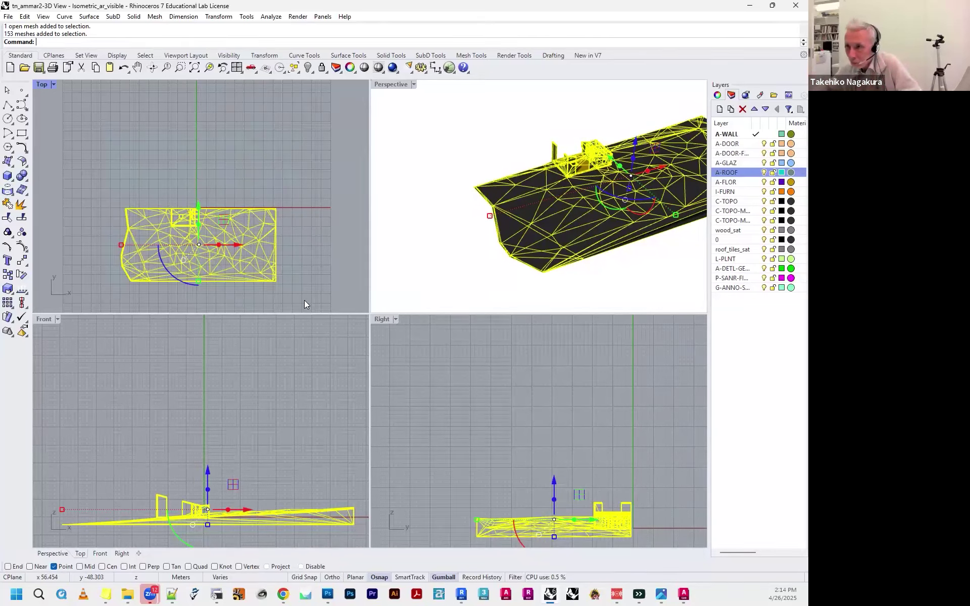
click(301, 291)
scroll(195, 206, up, 2)
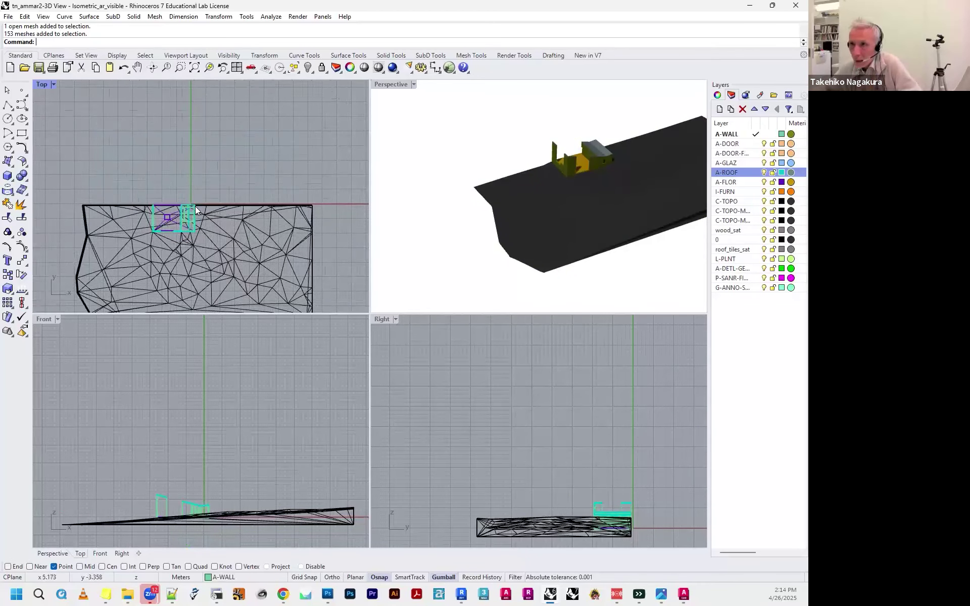
scroll(195, 213, down, 3)
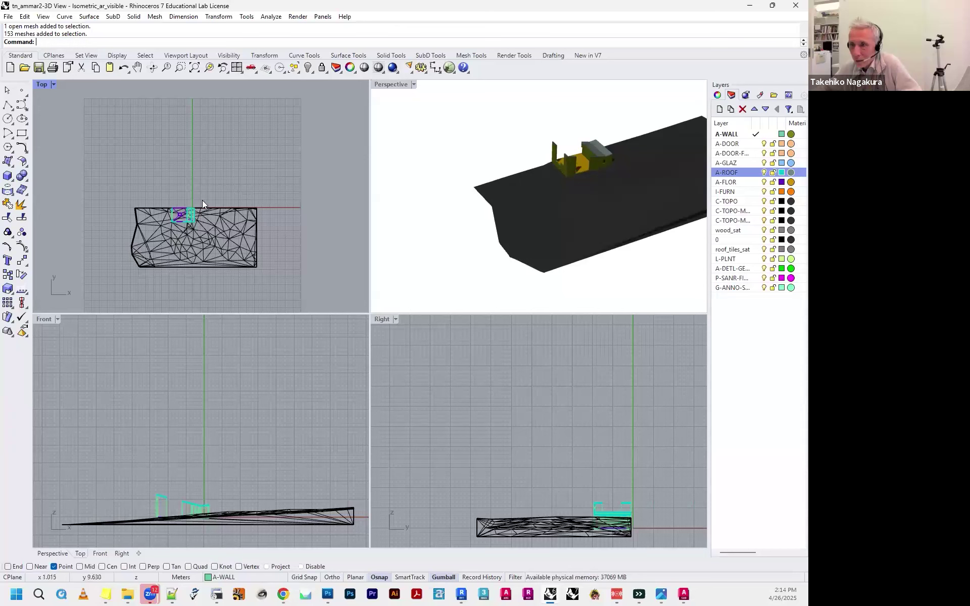
scroll(281, 274, down, 5)
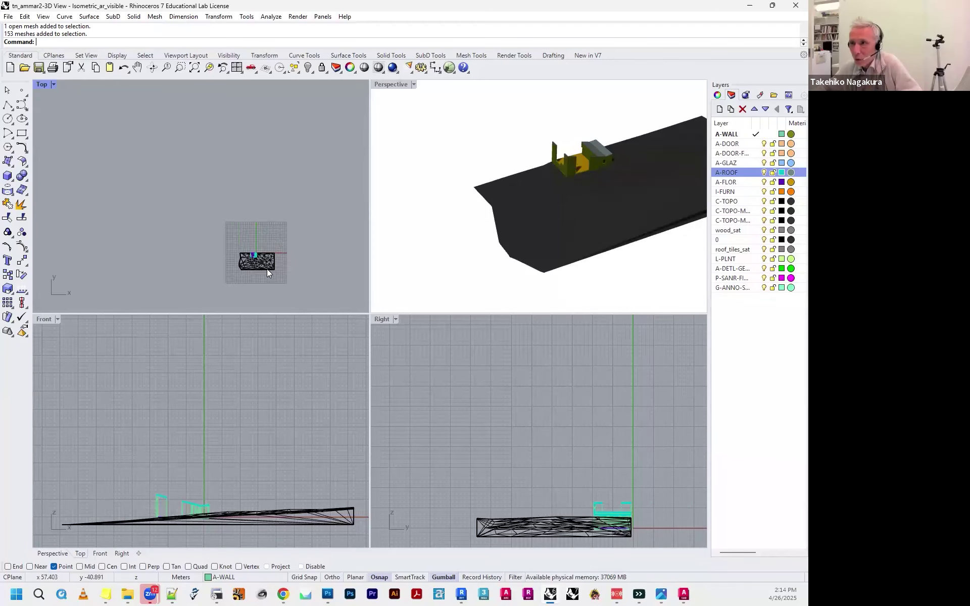
Try moving the whole model away from the origin along negative X in the Top viewport, undo the move and clear the selection
drag(281, 283, 150, 269)
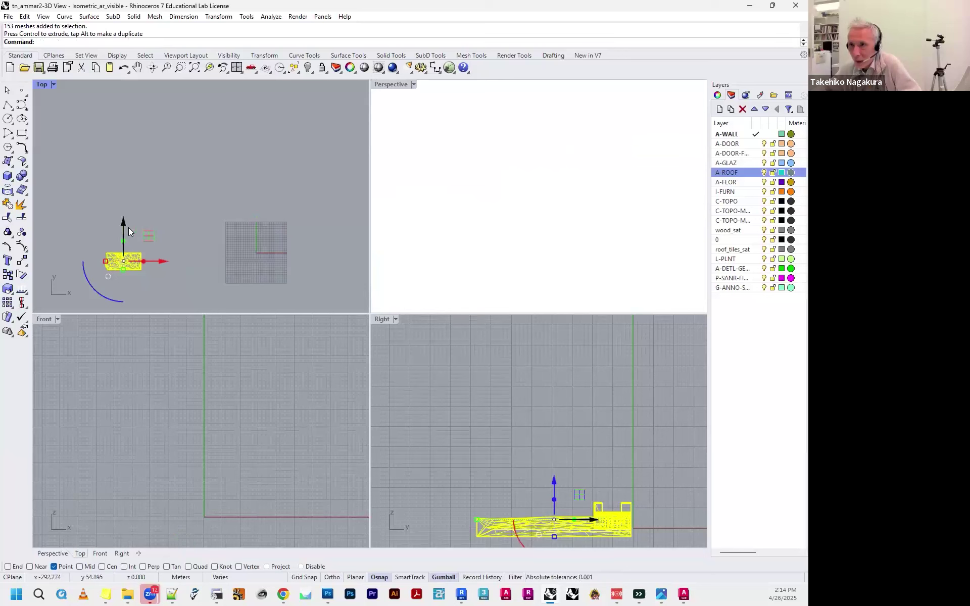
scroll(200, 284, down, 1)
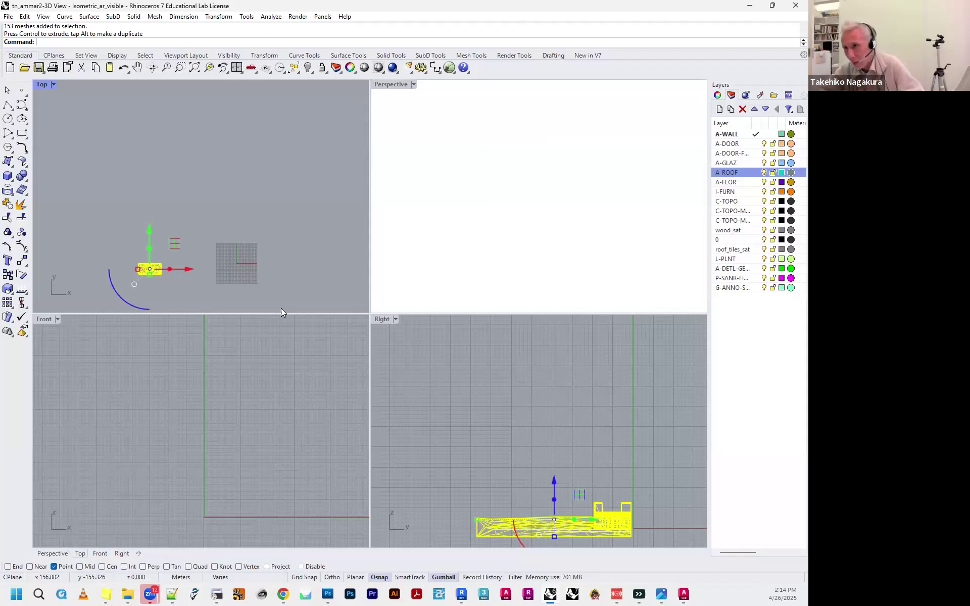
key(ctrl+z)
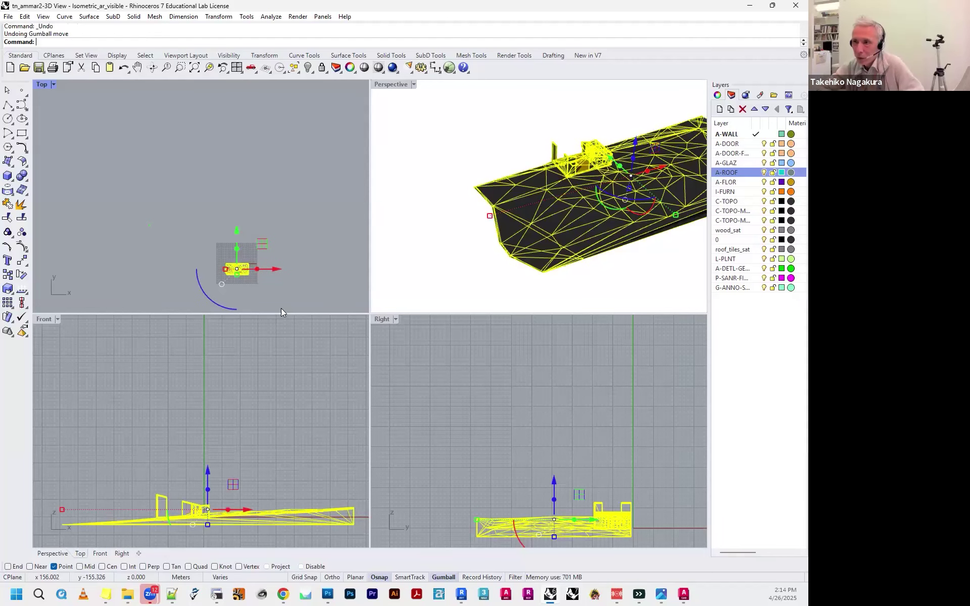
scroll(238, 255, up, 5)
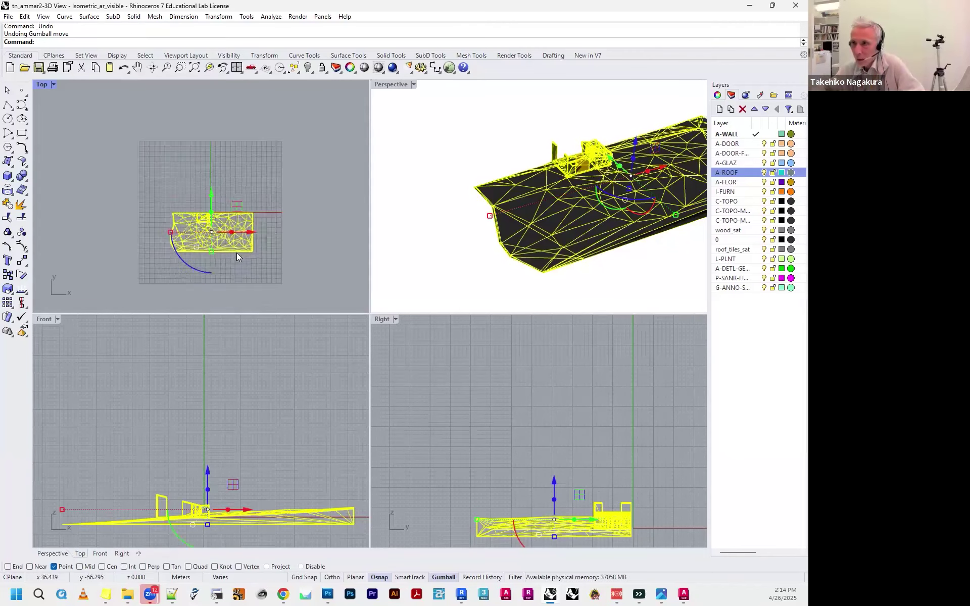
key(Escape)
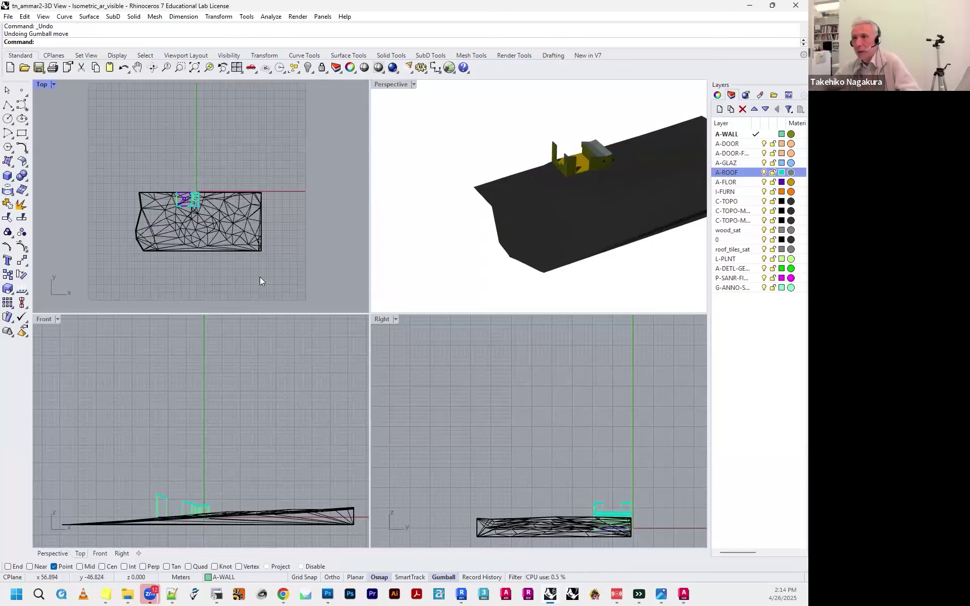
Select all the meshes in the Top viewport and start exporting the selection with OBJ (*.obj) as the file type
drag(123, 176, 282, 269)
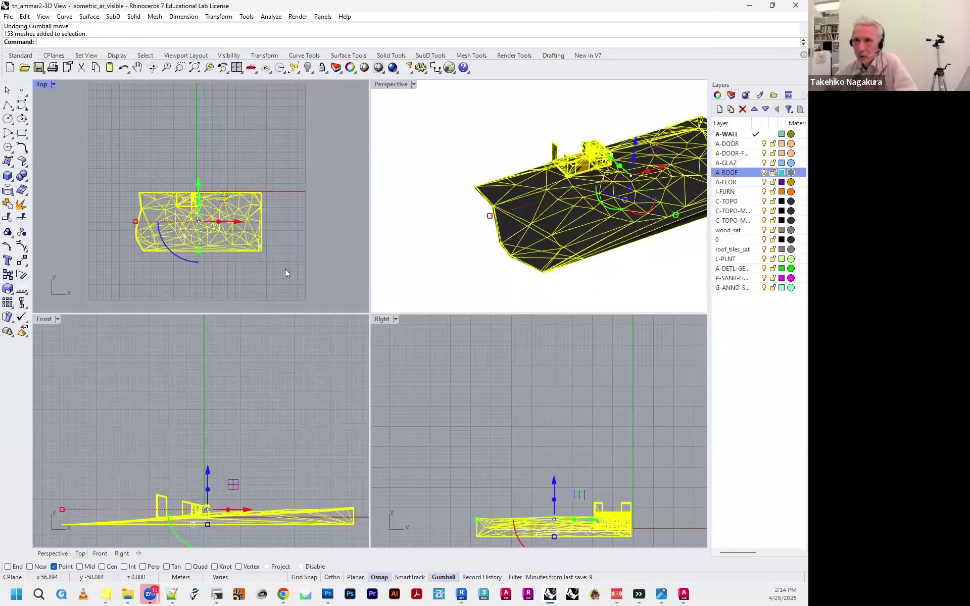
click(8, 17)
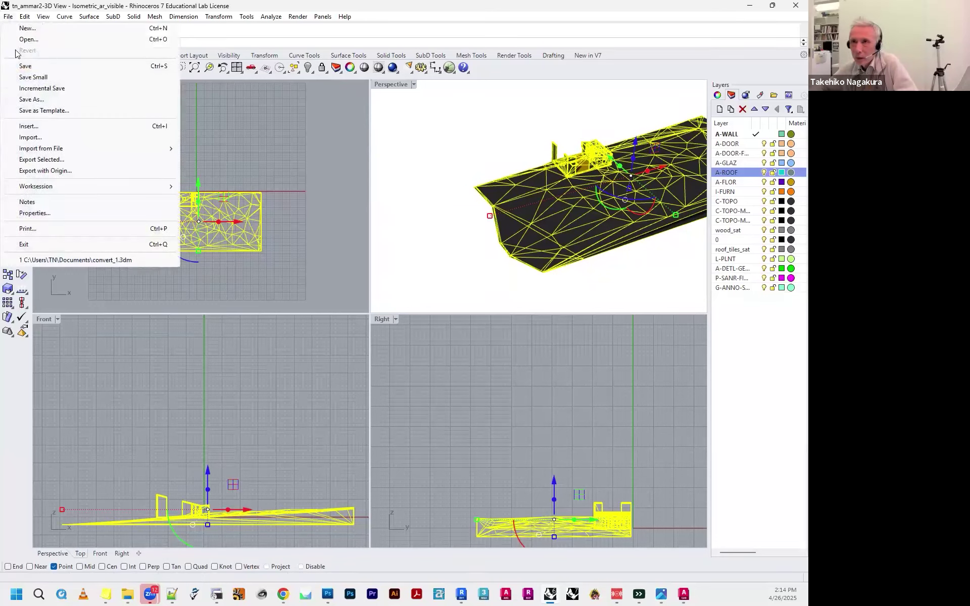
mouse_move(36, 149)
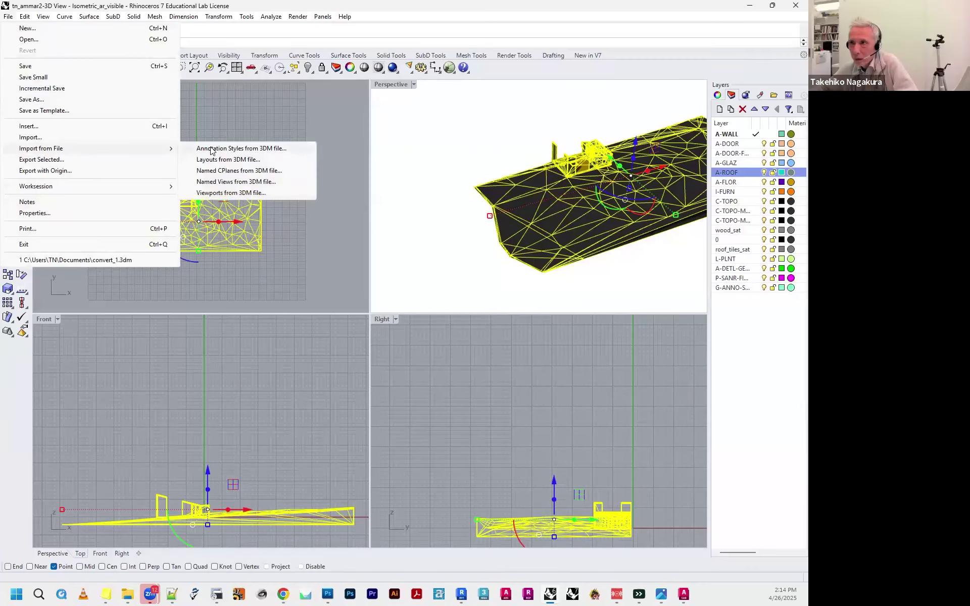
click(129, 163)
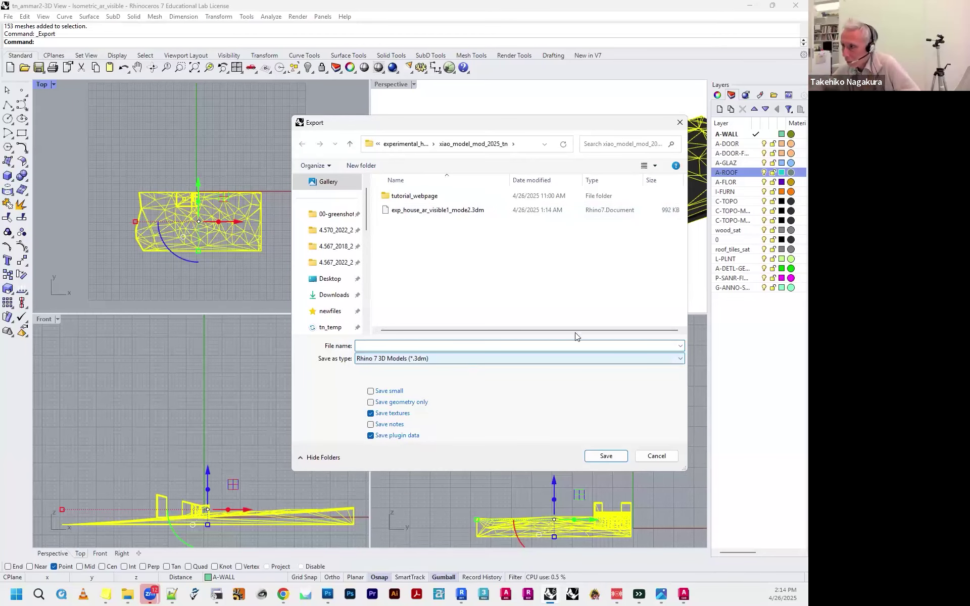
click(628, 359)
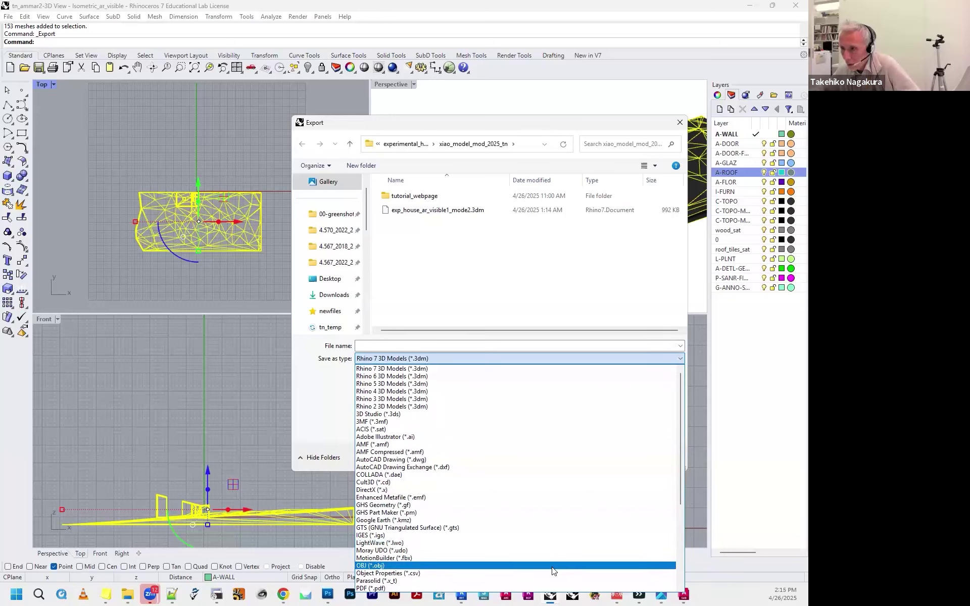
click(548, 566)
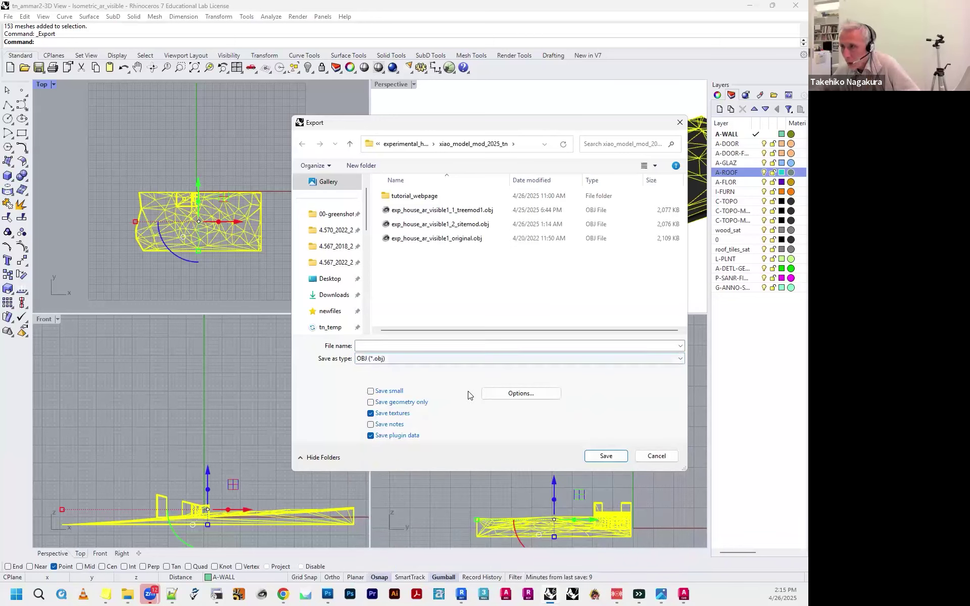
Open the OBJ export options and look through the Geometry, Formatting, Naming and Mesh settings
click(494, 397)
drag(459, 190, 497, 85)
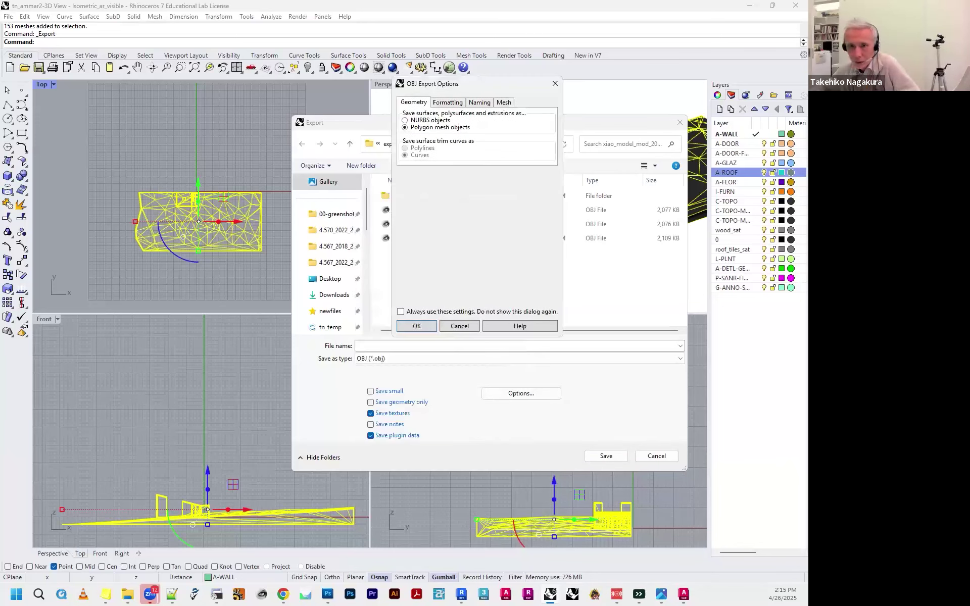
click(448, 103)
click(479, 104)
click(500, 104)
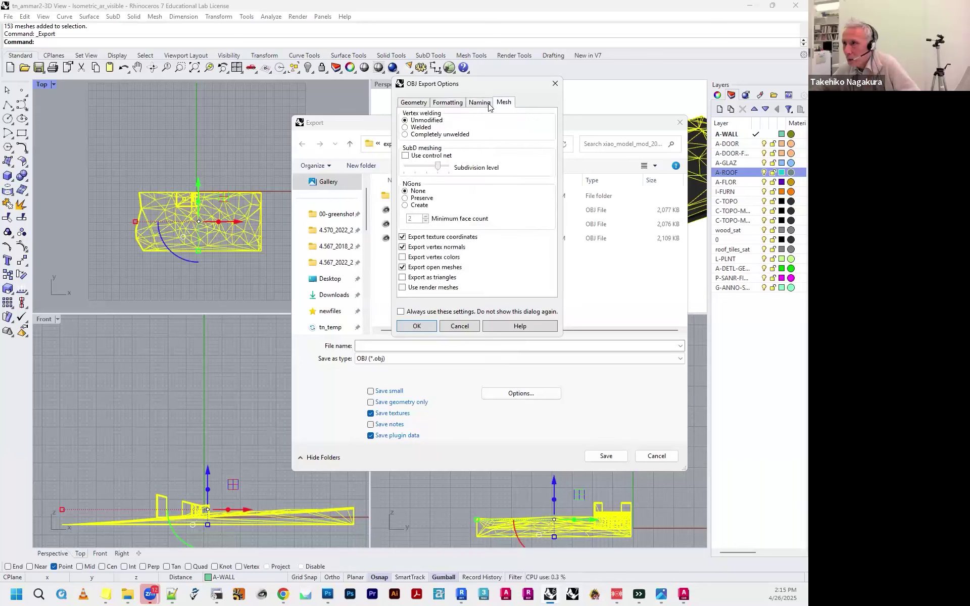
click(479, 103)
click(447, 103)
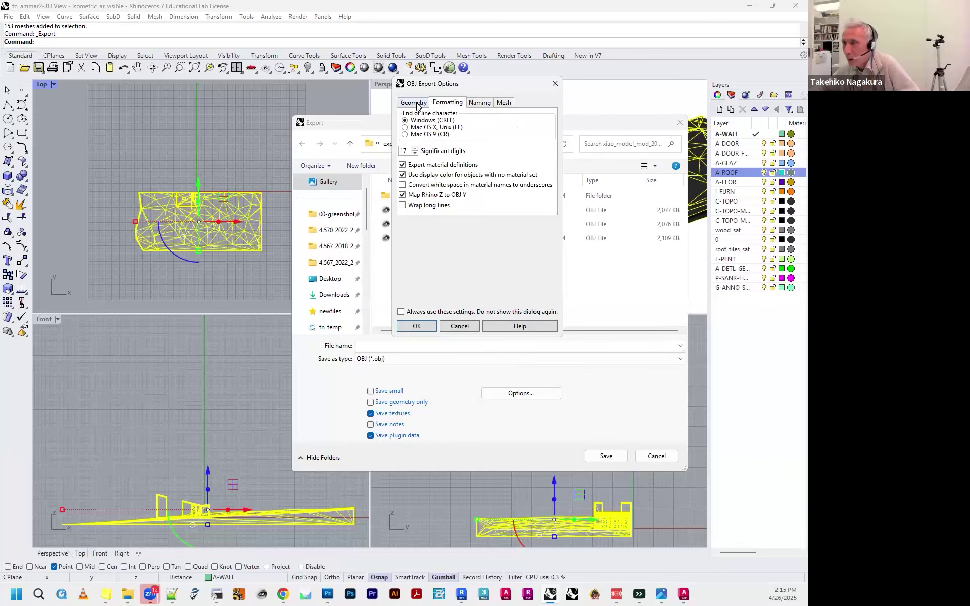
click(415, 103)
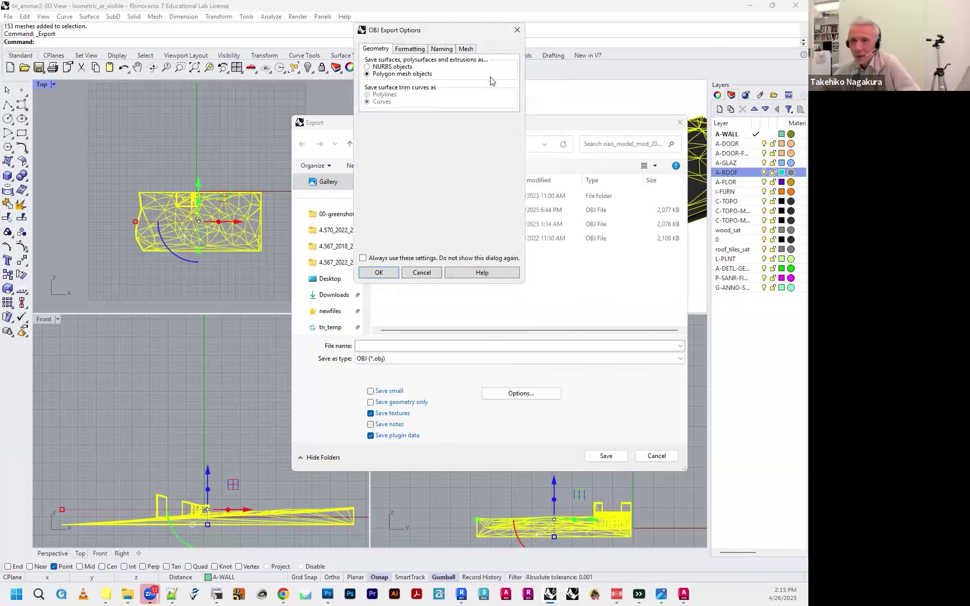
drag(435, 35, 476, 30)
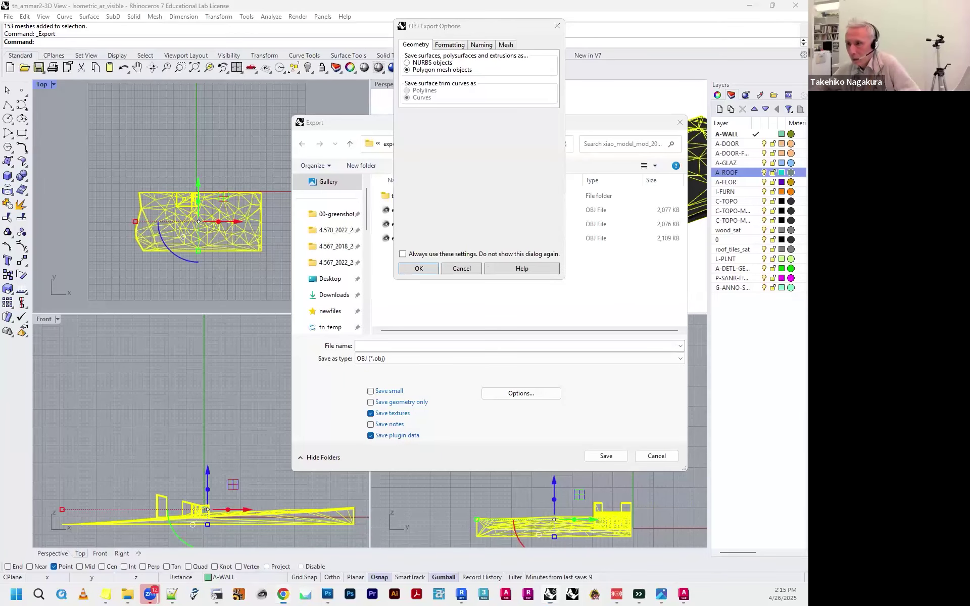
Switch to the _ex2_11_DH_AR.pdf assignment in Chrome, read the required OBJ export options, and return to Rhino's OBJ Export Options dialog
key(alt+Tab)
scroll(424, 375, down, 10)
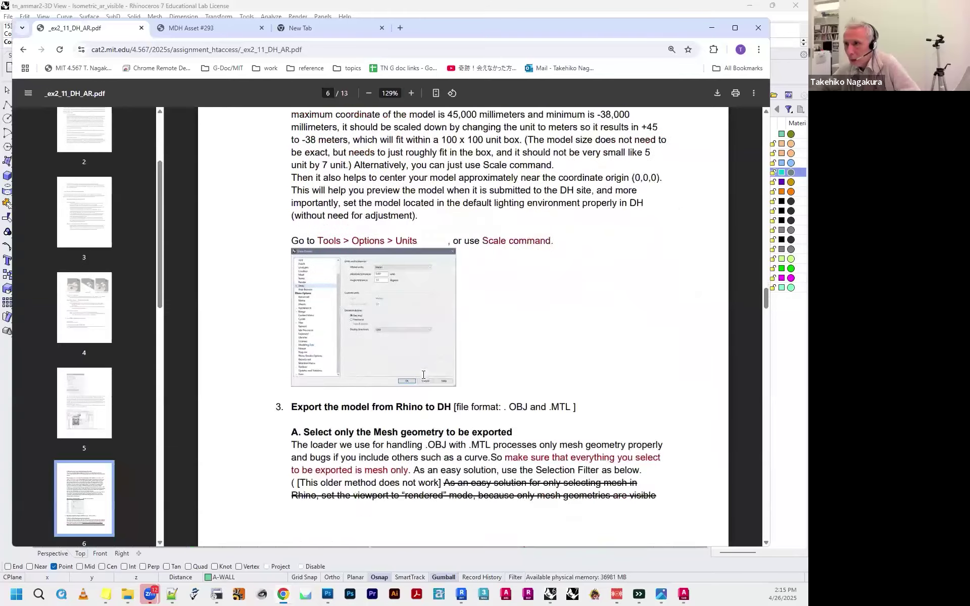
scroll(423, 375, down, 15)
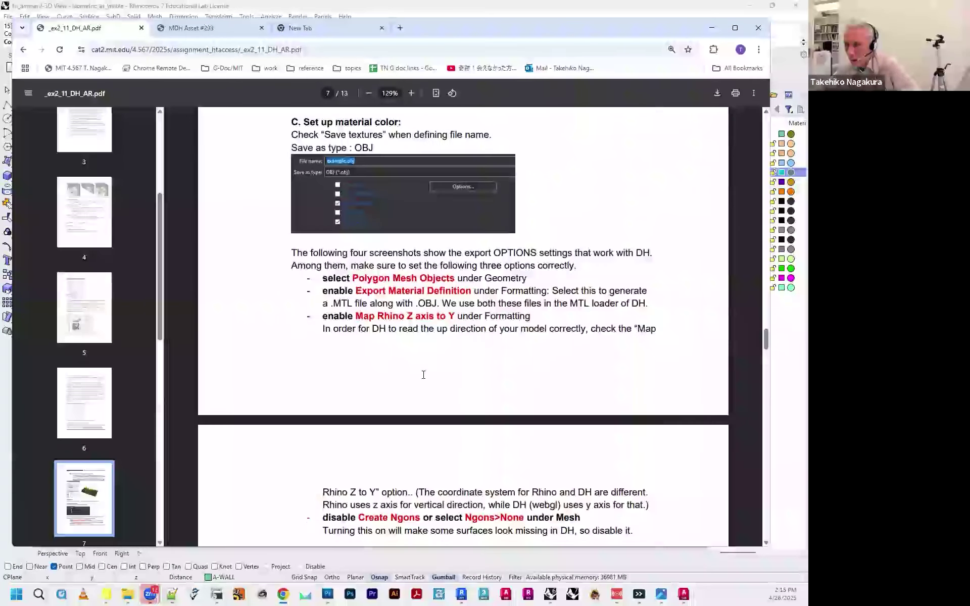
scroll(424, 375, down, 3)
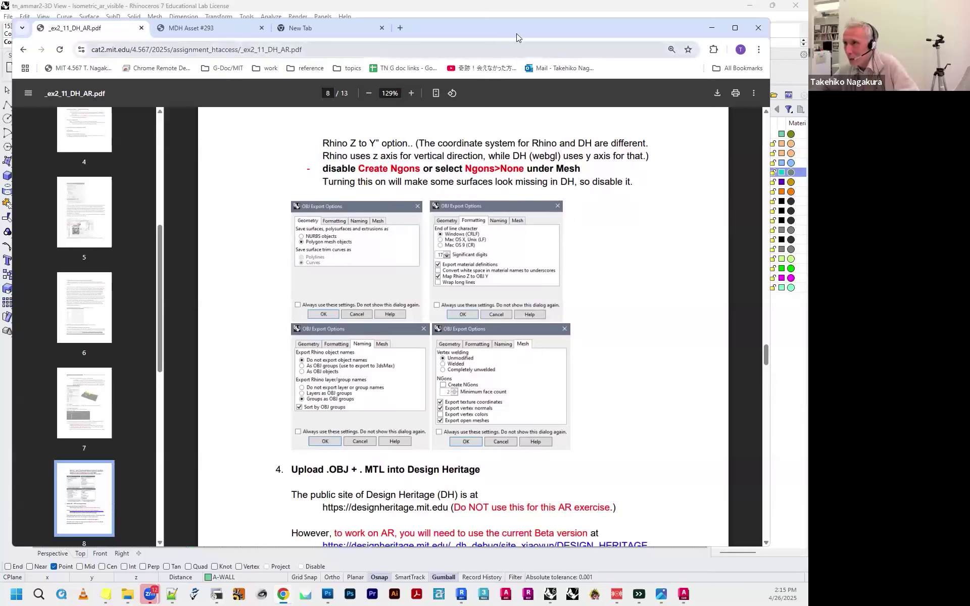
drag(519, 22, 528, 39)
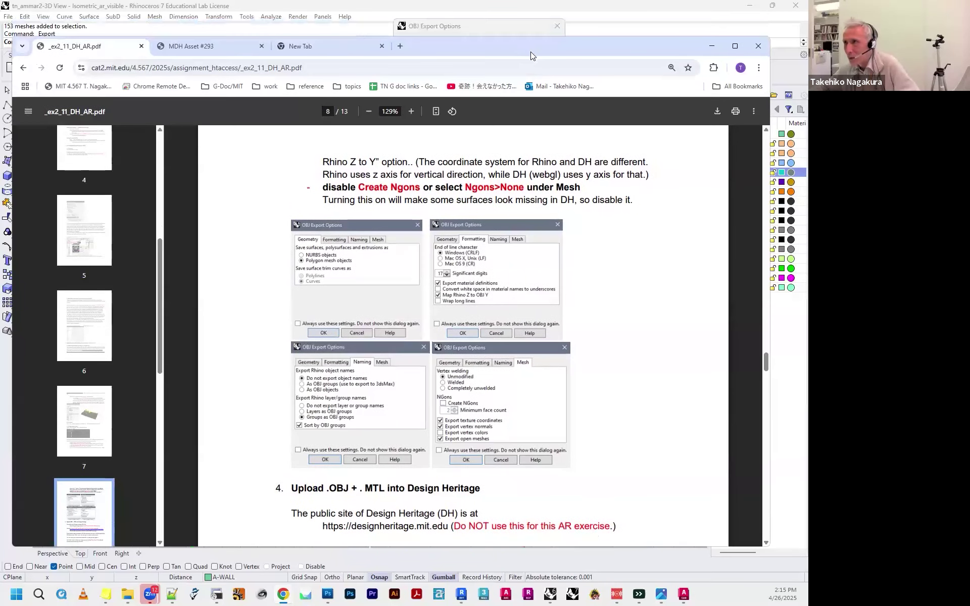
click(485, 32)
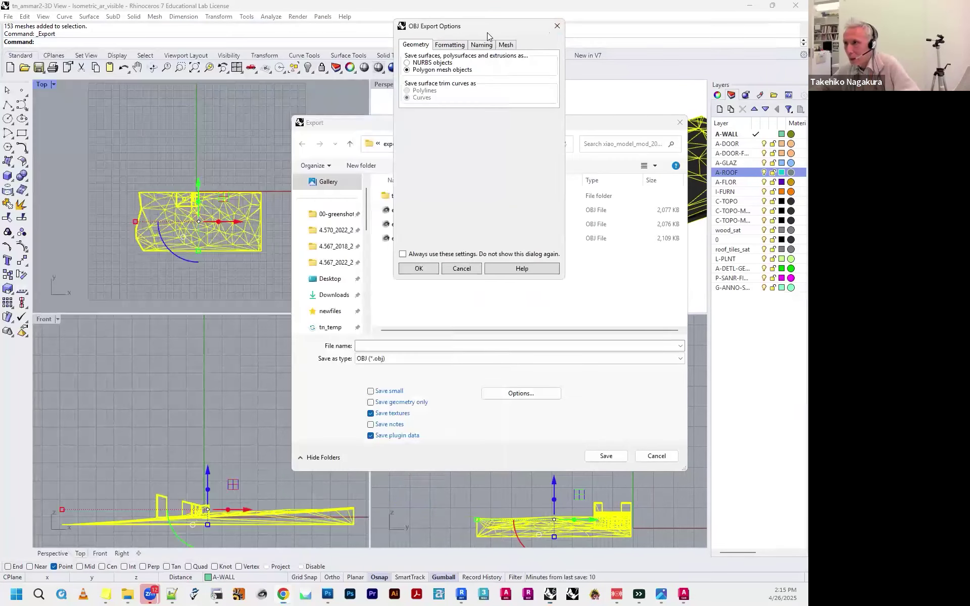
drag(487, 32, 639, 124)
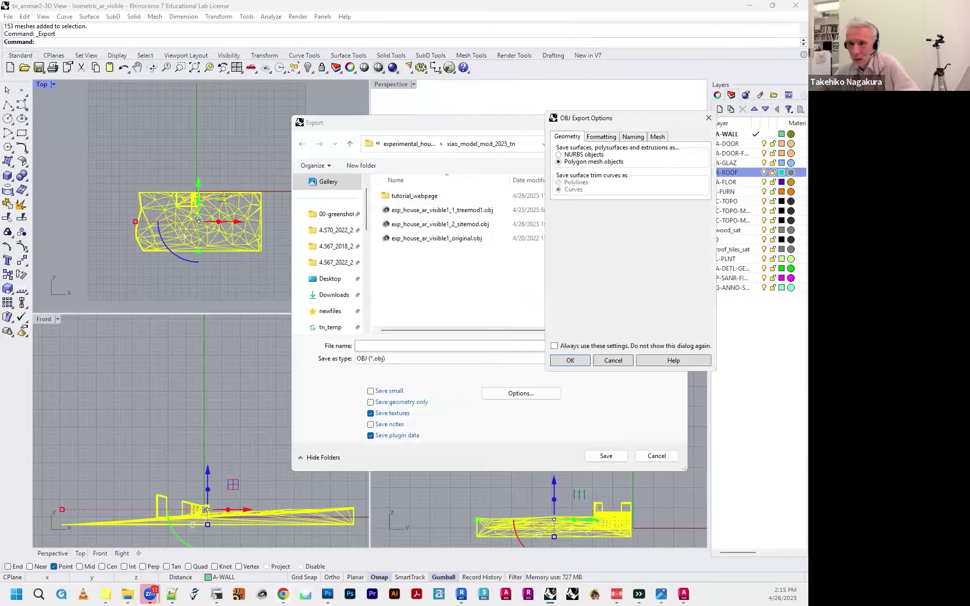
click(283, 594)
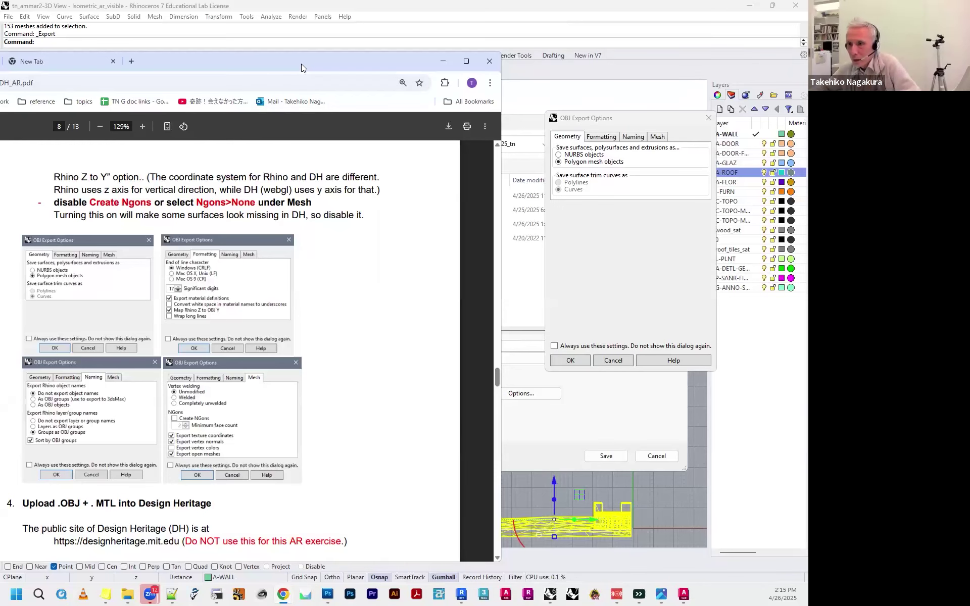
click(581, 84)
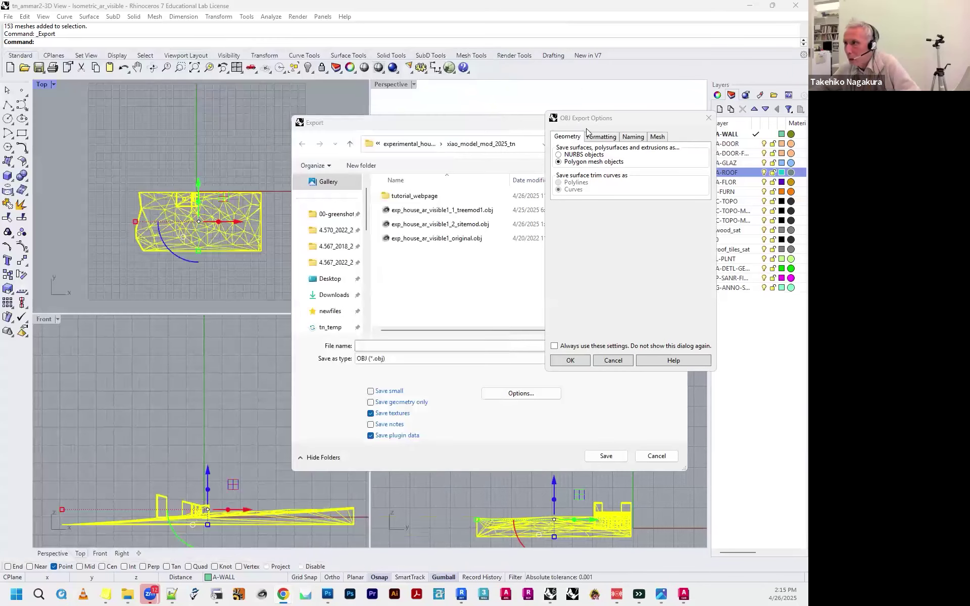
Review the OBJ export options again, keeping Polygon mesh objects, Map Rhino Z to OBJ Y and Groups as OBJ groups, and finish at the Mesh settings
click(588, 122)
drag(587, 121, 268, 228)
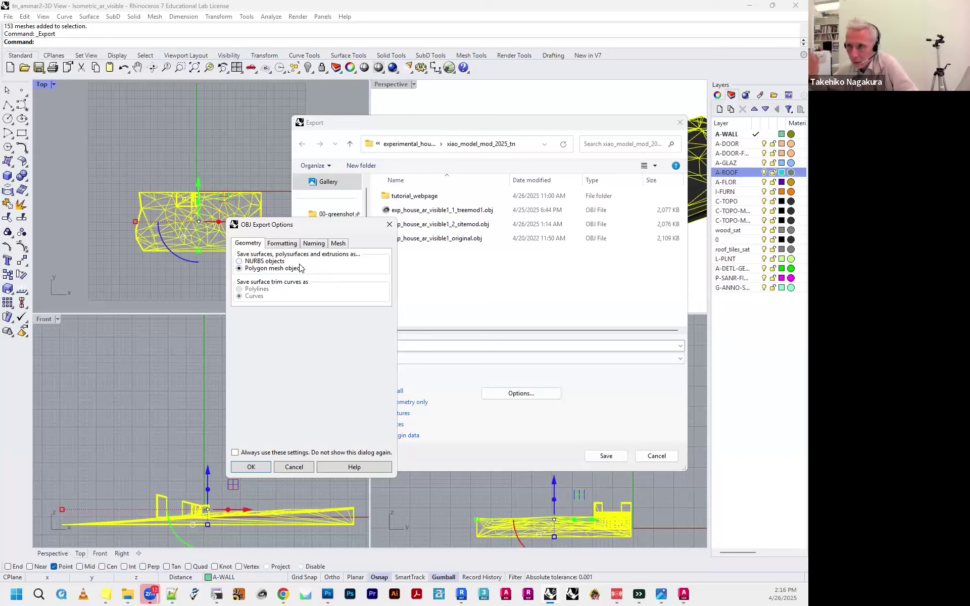
click(283, 244)
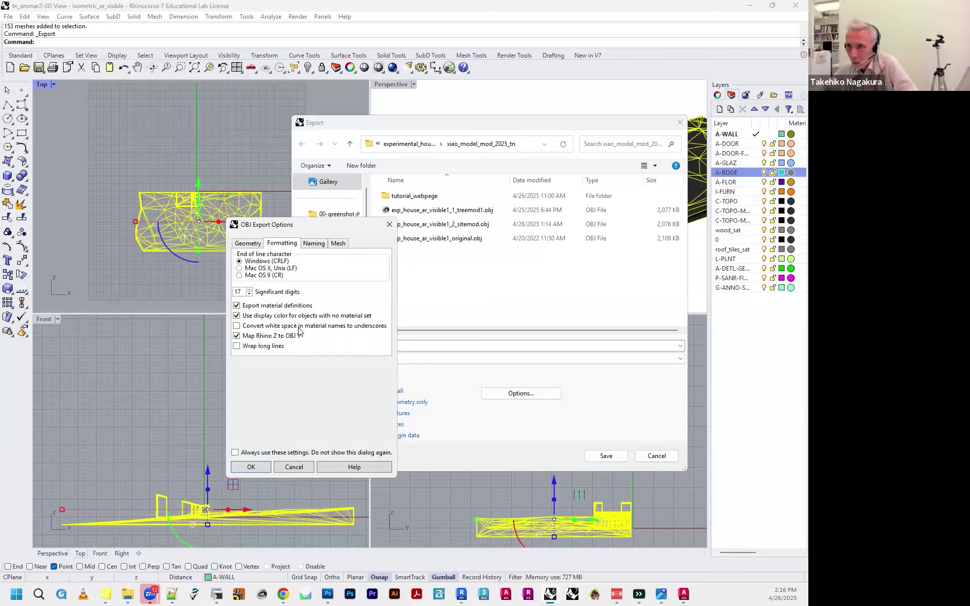
click(239, 337)
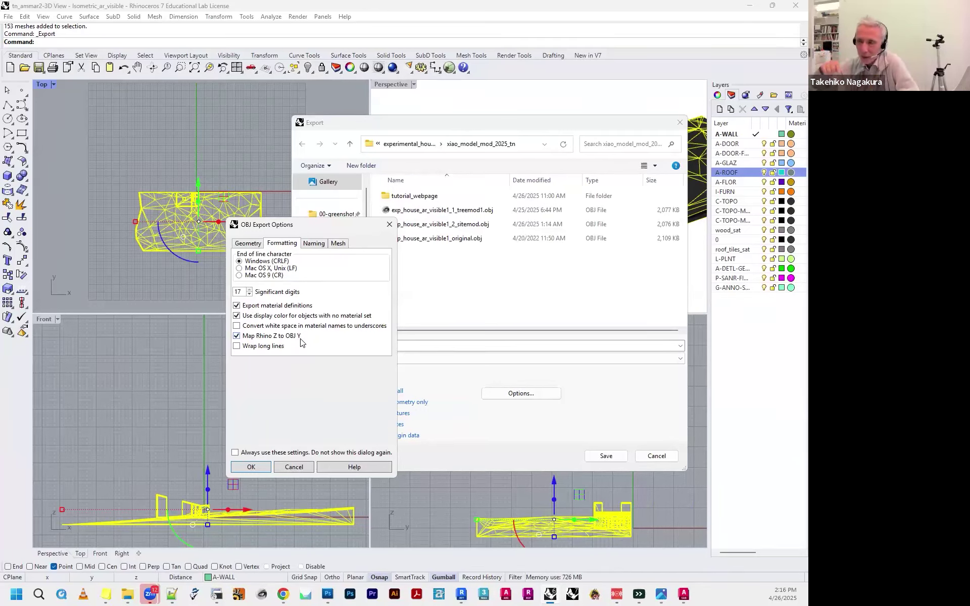
click(239, 338)
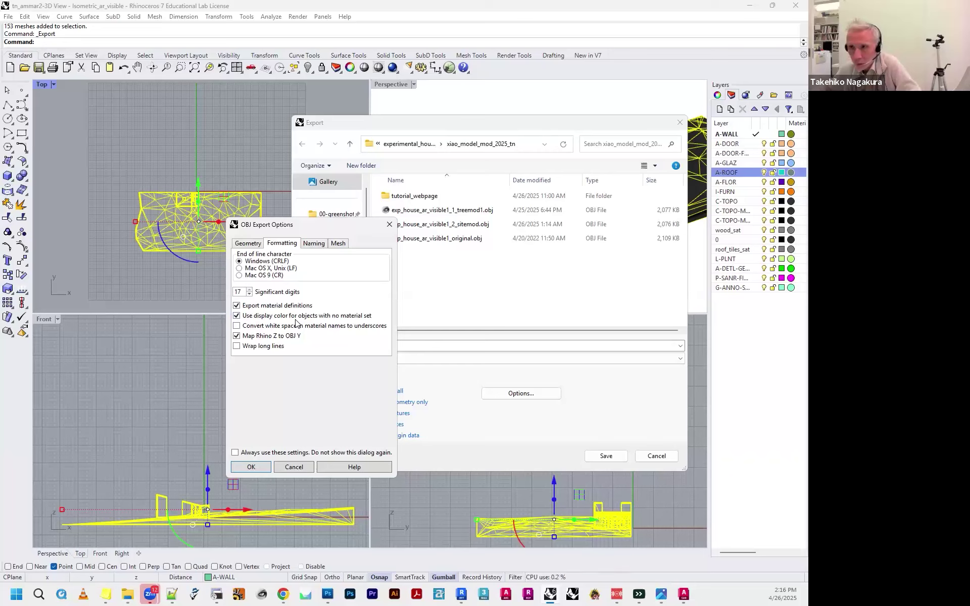
click(311, 245)
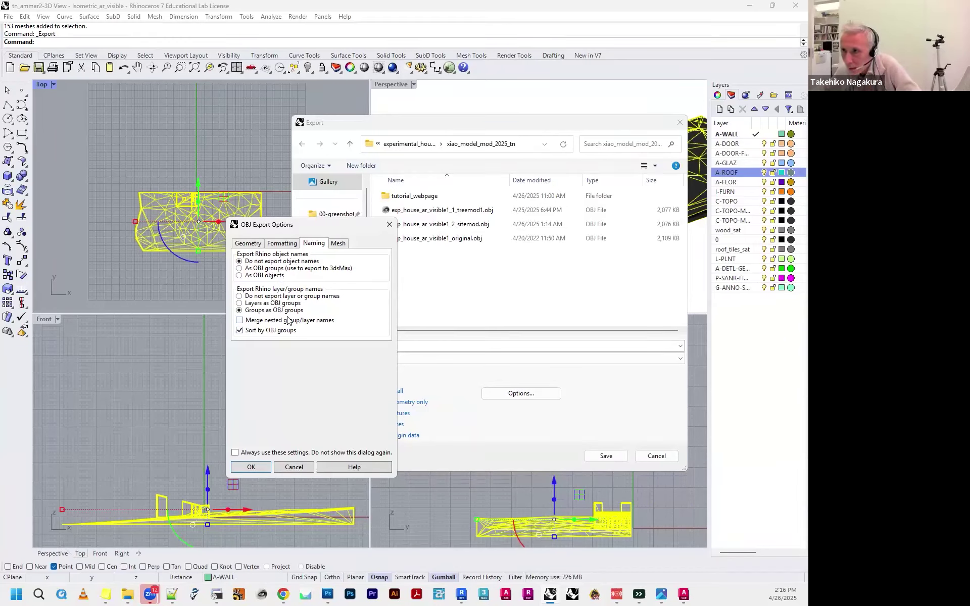
click(336, 244)
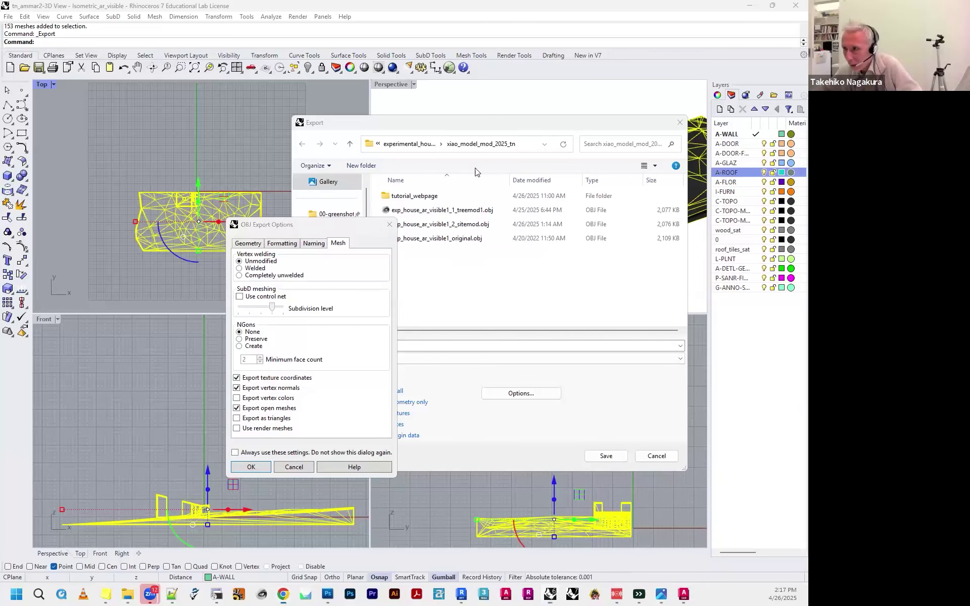
Compare the Mesh settings with the _ex2_11_DH_AR.pdf assignment in Chrome, return to Rhino and accept the OBJ export options
key(alt+Tab)
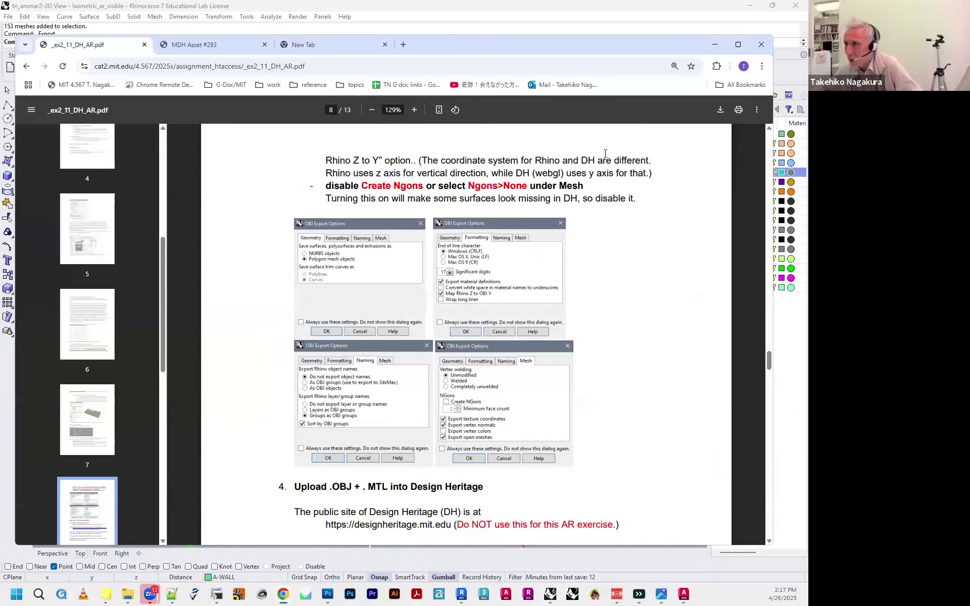
scroll(595, 242, down, 2)
scroll(570, 100, up, 2)
click(715, 45)
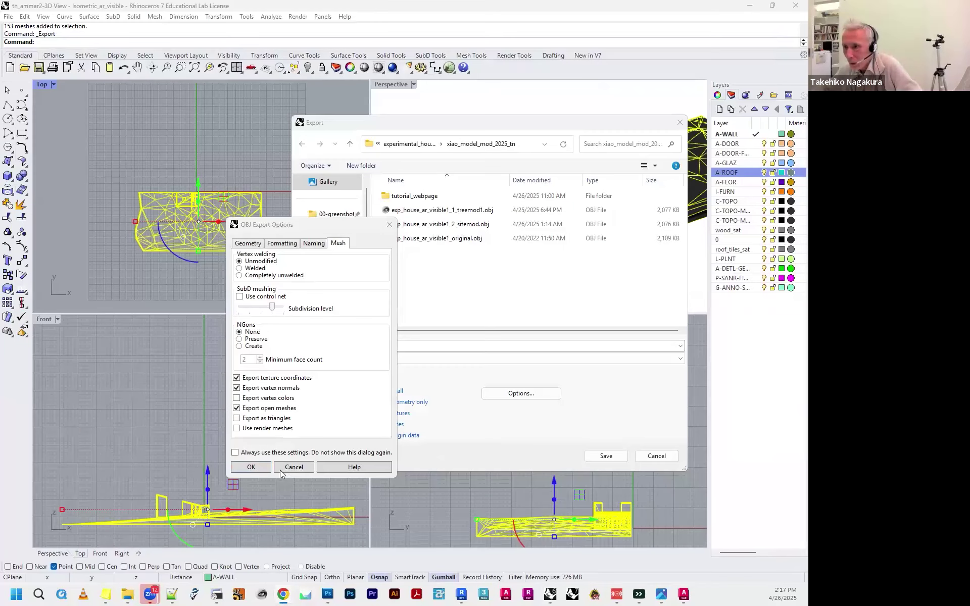
click(246, 468)
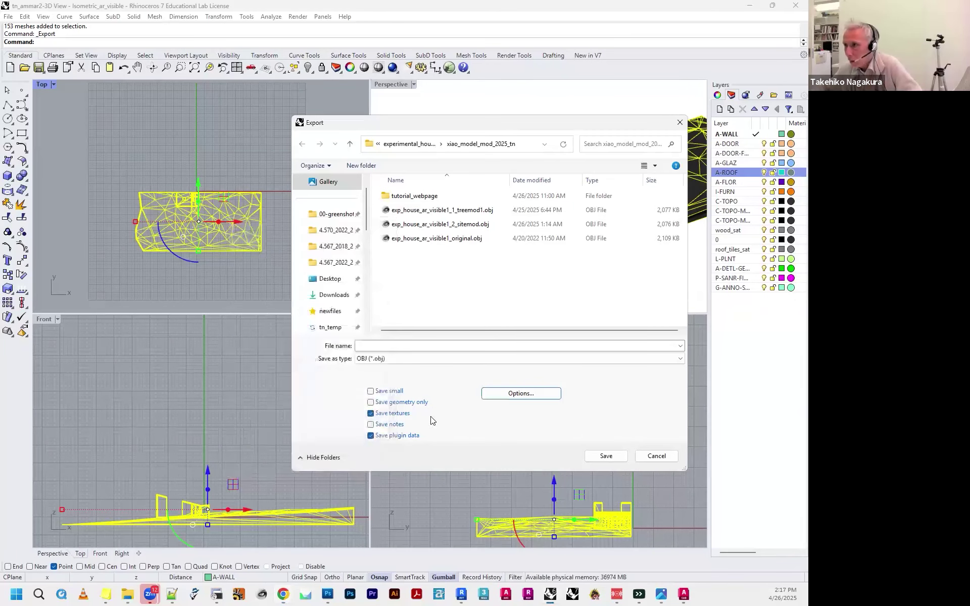
Cancel the export without saving a file and clear the mesh selection in the Perspective viewport
click(390, 347)
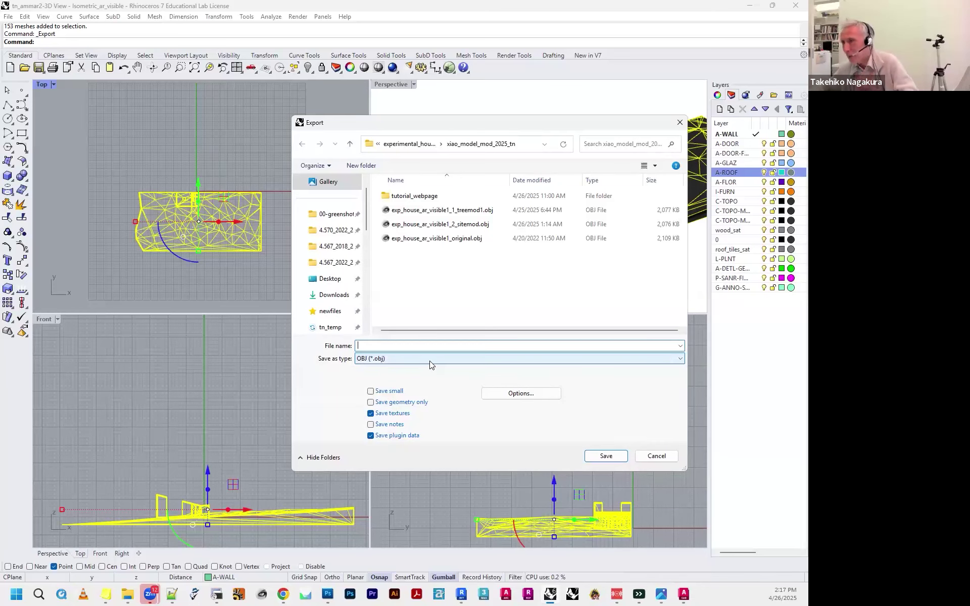
click(644, 456)
scroll(244, 256, up, 3)
scroll(244, 256, down, 2)
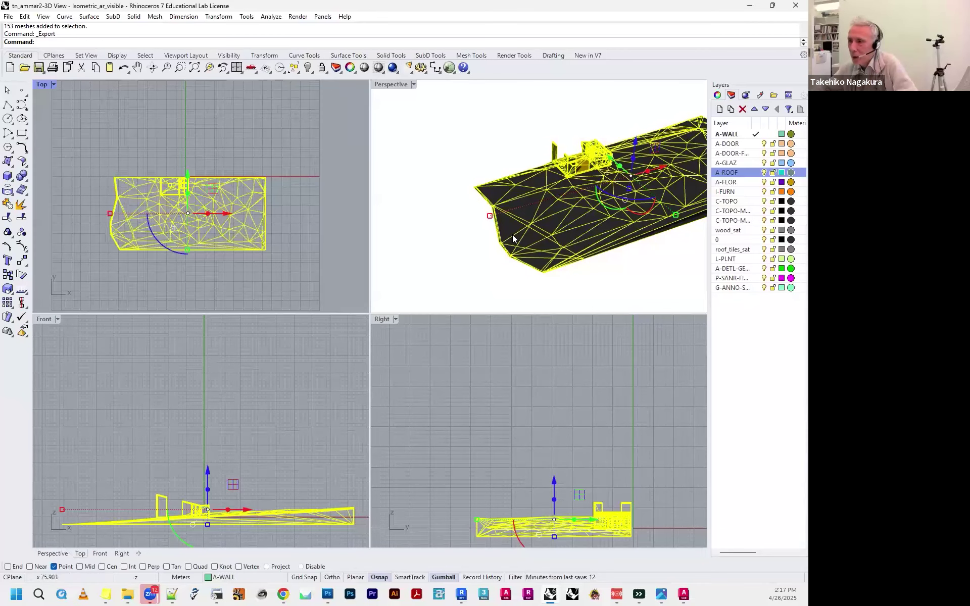
right_drag(513, 234, 466, 247)
mouse_move(669, 251)
right_down()
mouse_move(646, 247)
mouse_move(653, 262)
mouse_move(671, 263)
right_up()
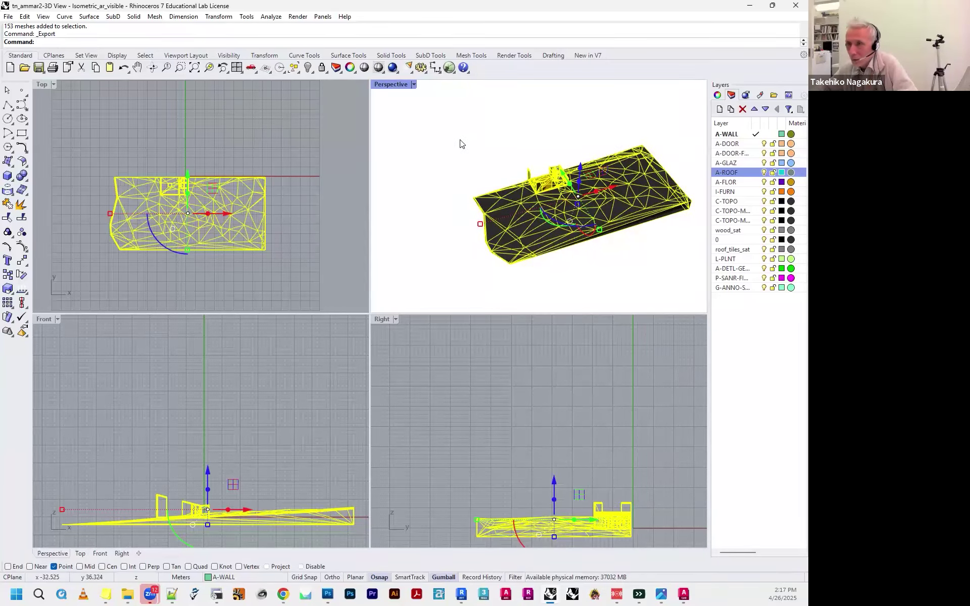
click(446, 115)
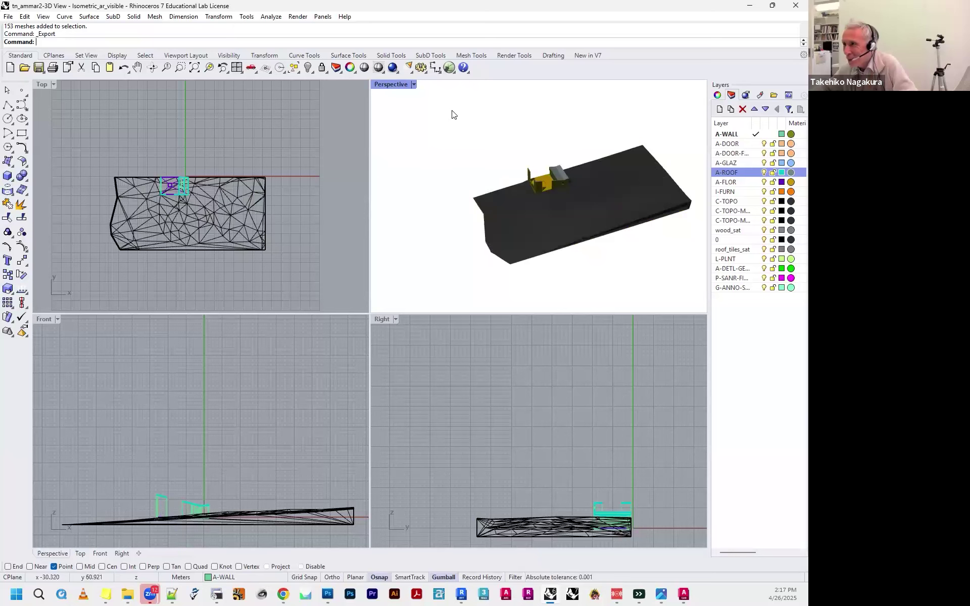
Pick the terrain and individual house meshes in the Perspective viewport to check whether they are separate objects
click(589, 209)
scroll(539, 180, up, 4)
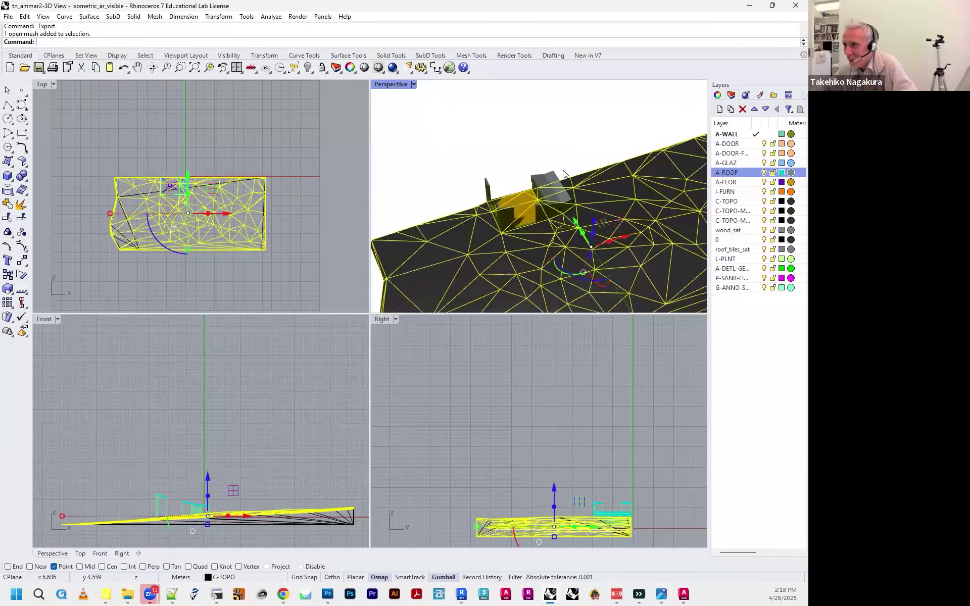
click(539, 180)
click(504, 217)
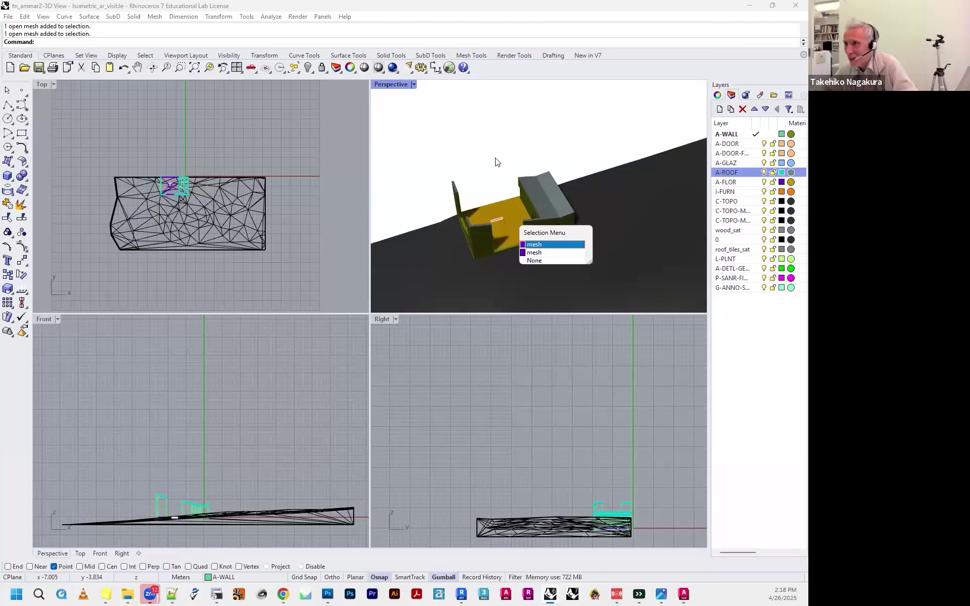
scroll(491, 166, down, 5)
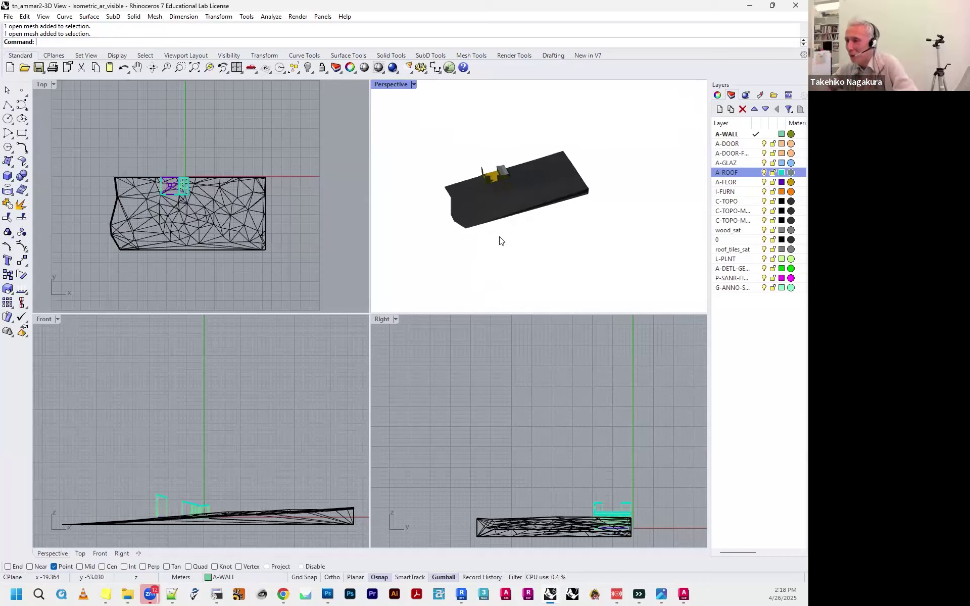
Select all the meshes in the Perspective viewport and combine them with the Group command
drag(416, 114, 614, 251)
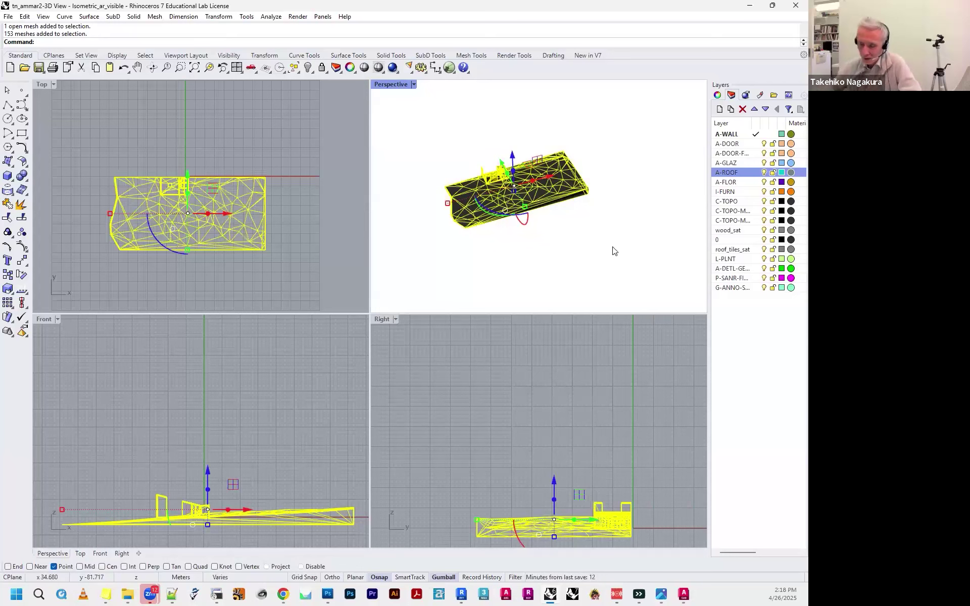
text(Gro)
key(Return)
Test the group by selecting it with one pick and moving it down along Z, and undo the move
click(617, 253)
click(547, 196)
drag(514, 158, 535, 202)
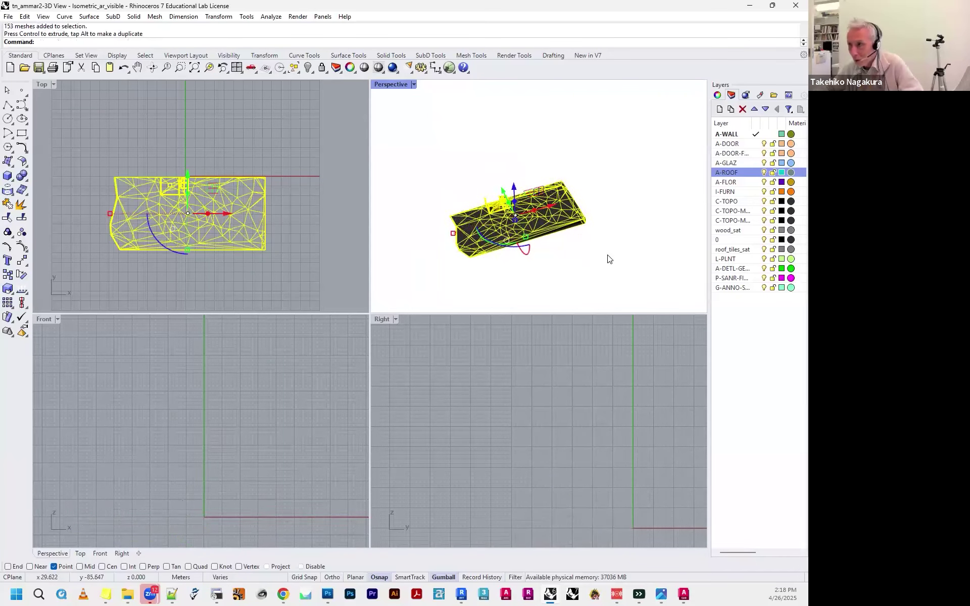
key(ctrl+z)
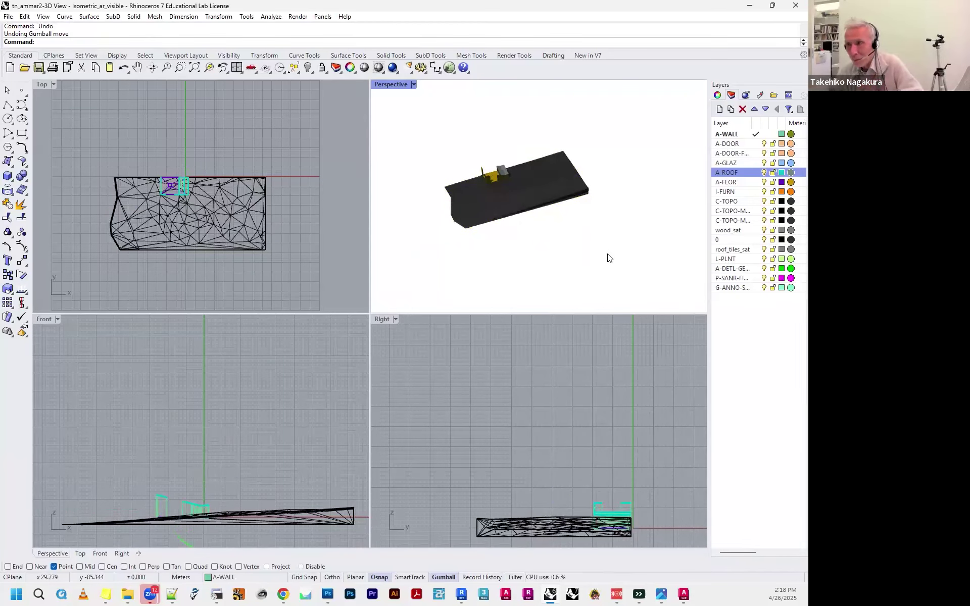
Ungroup the whole model and select all of its meshes again in the Perspective viewport
click(552, 188)
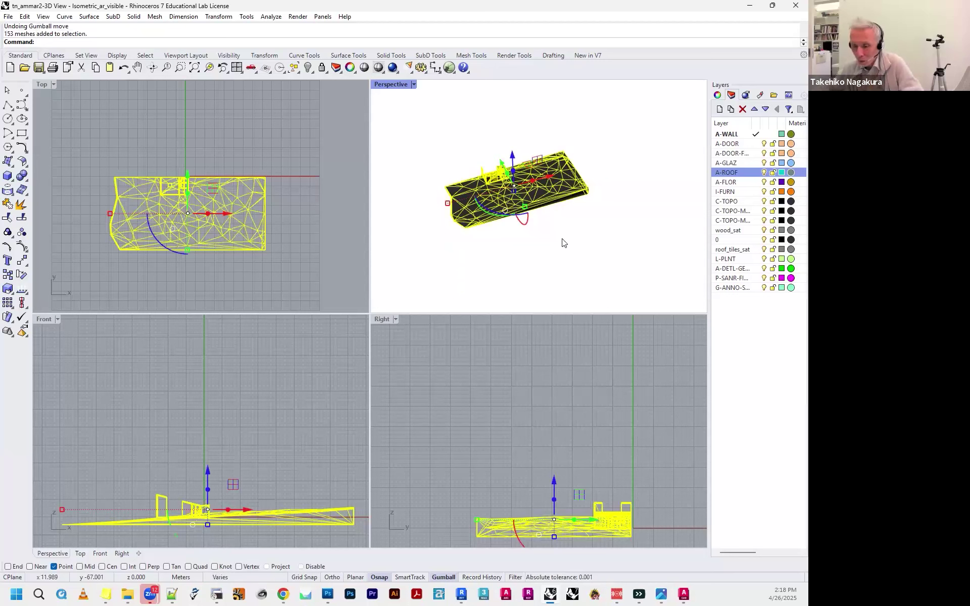
text(Unbr)
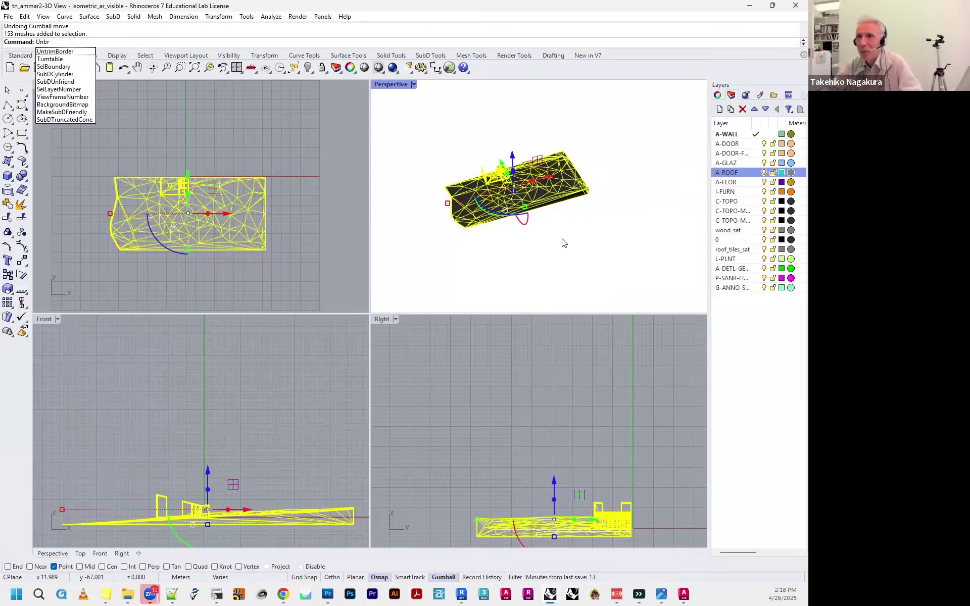
key(BackSpace)
key(BackSpace)
text(group)
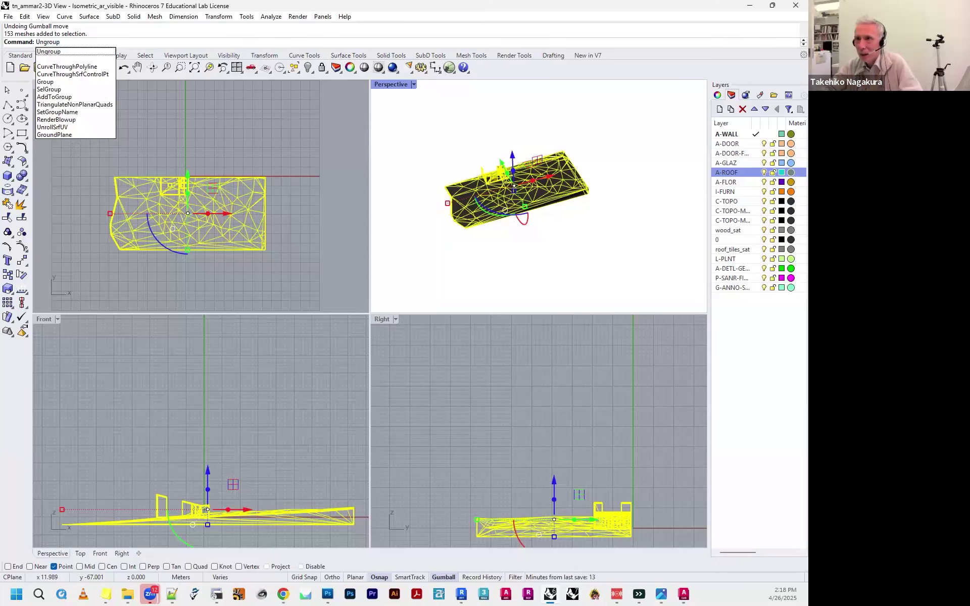
key(Return)
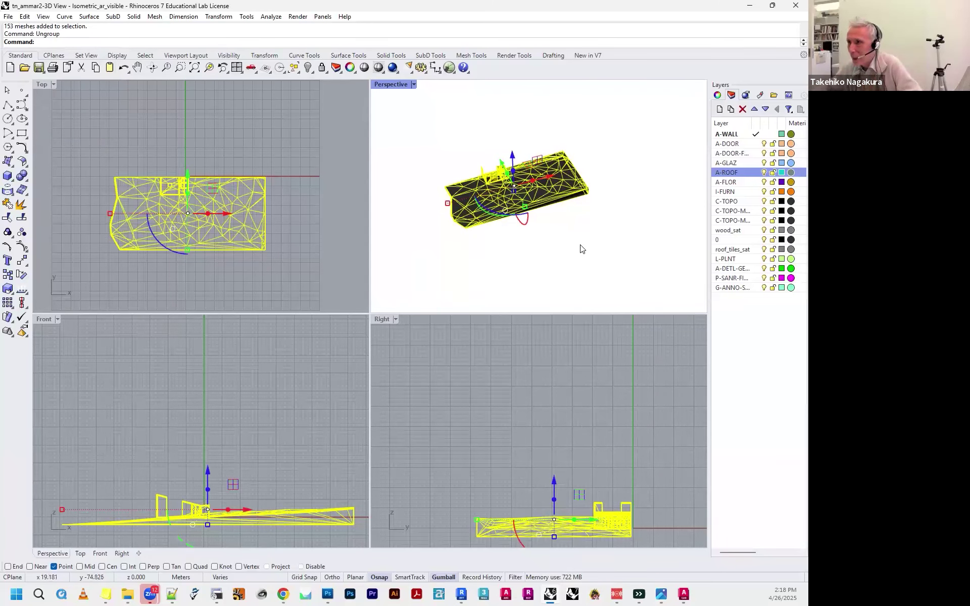
click(579, 245)
drag(421, 116, 659, 271)
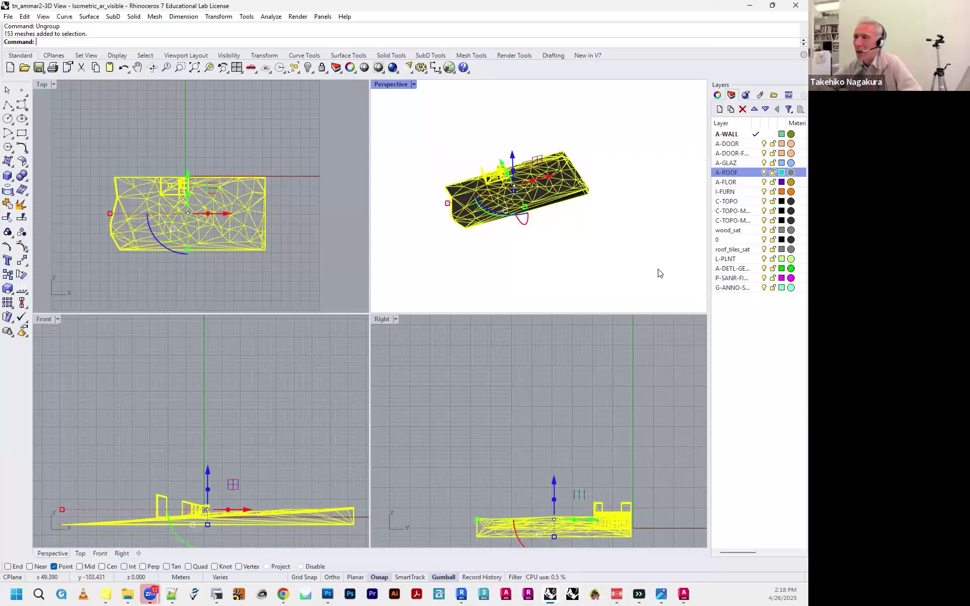